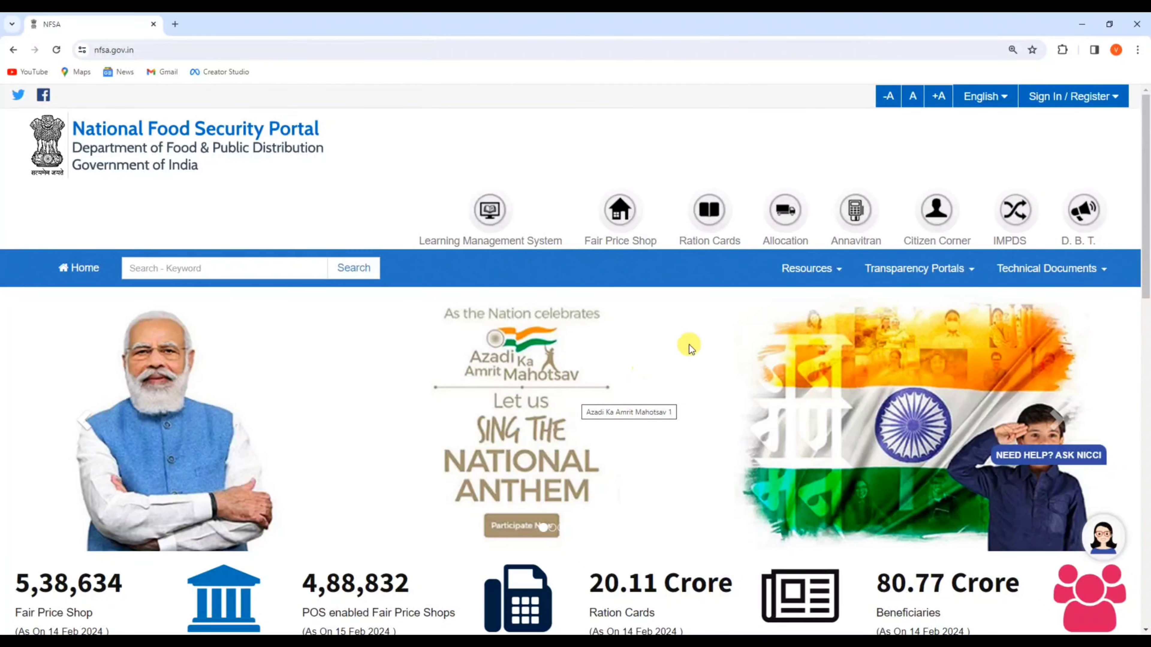
# Step: Open the new user registration form from the National Food Security Portal's public sign-in page
pyautogui.click(1064, 96)
pyautogui.click(1052, 118)
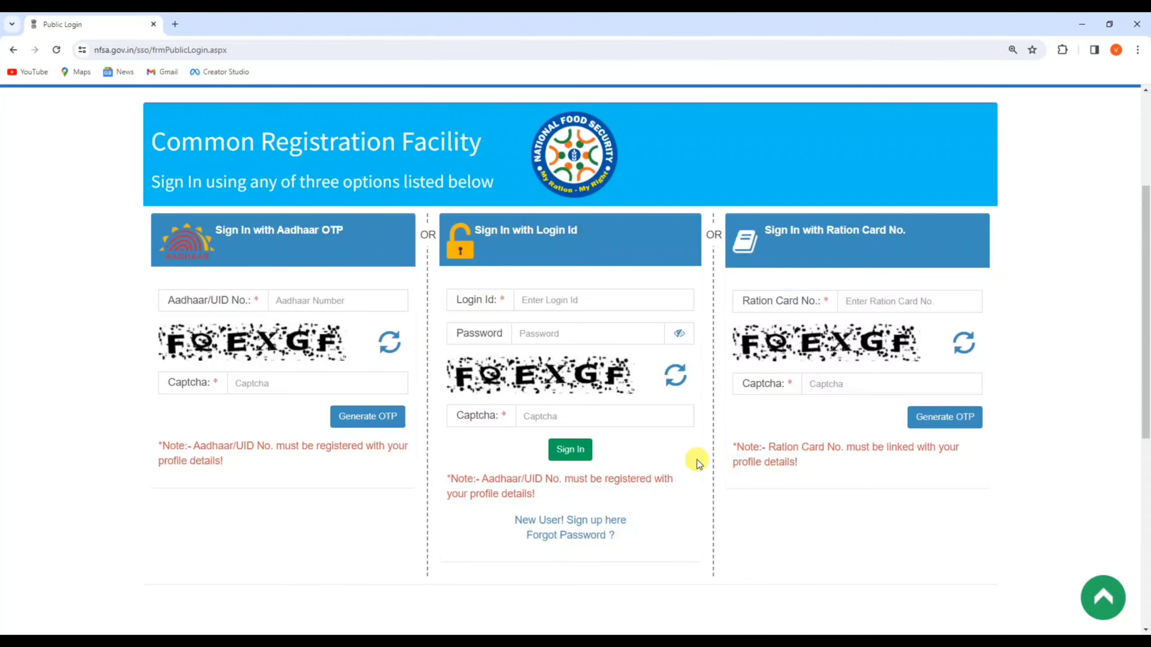
pyautogui.scroll(-3, 690, 457)
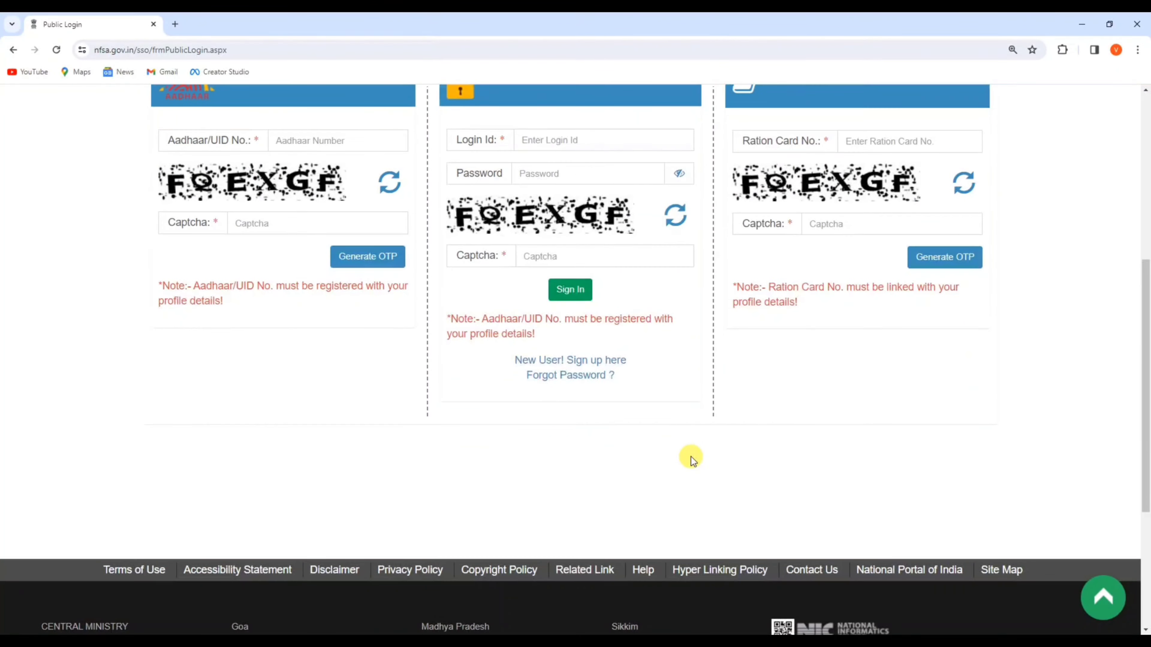
pyautogui.click(579, 362)
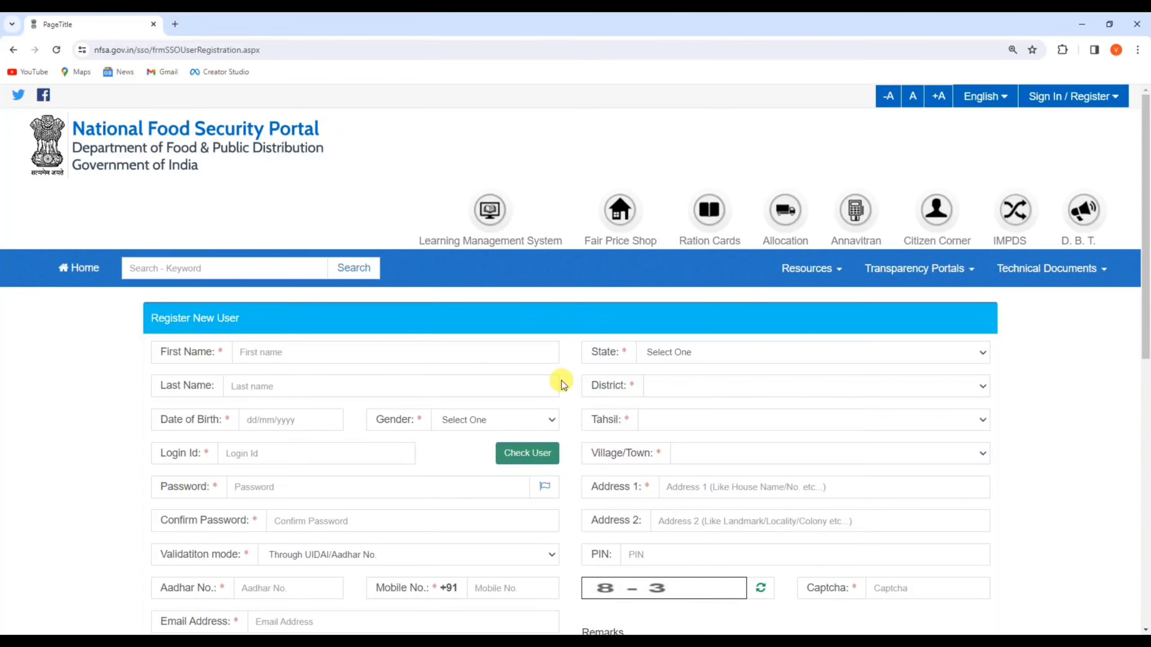
# Step: Accept the terms and consent statement and the declaration of correct details, and submit the new user registration form
pyautogui.scroll(-3, 565, 400)
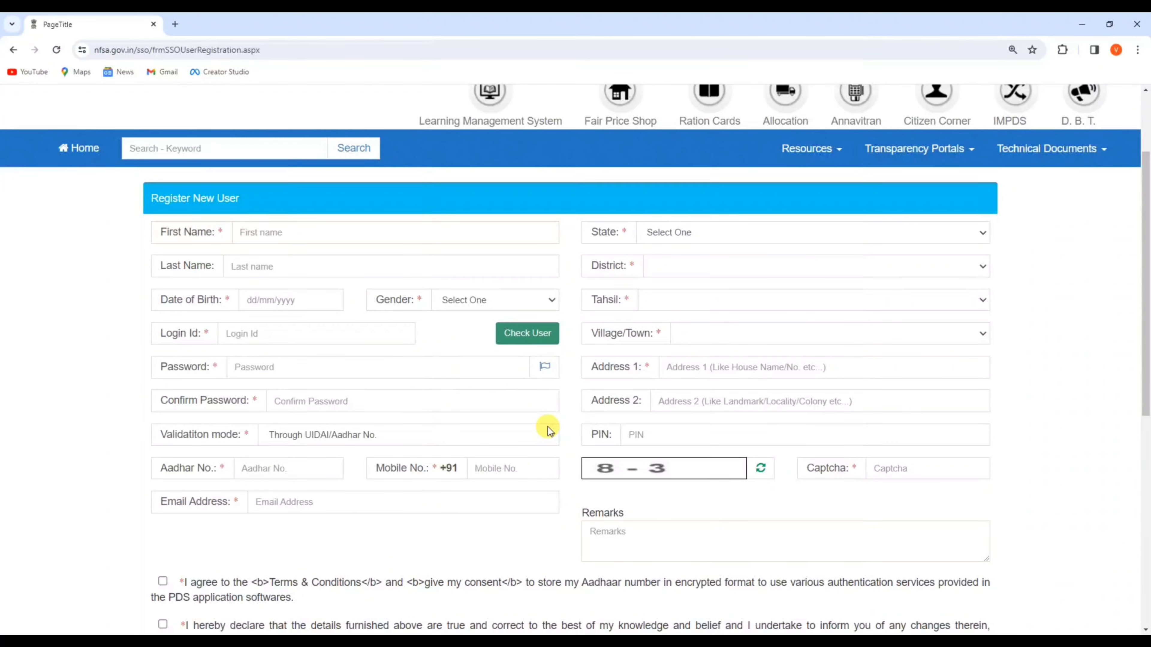
pyautogui.scroll(-1, 548, 427)
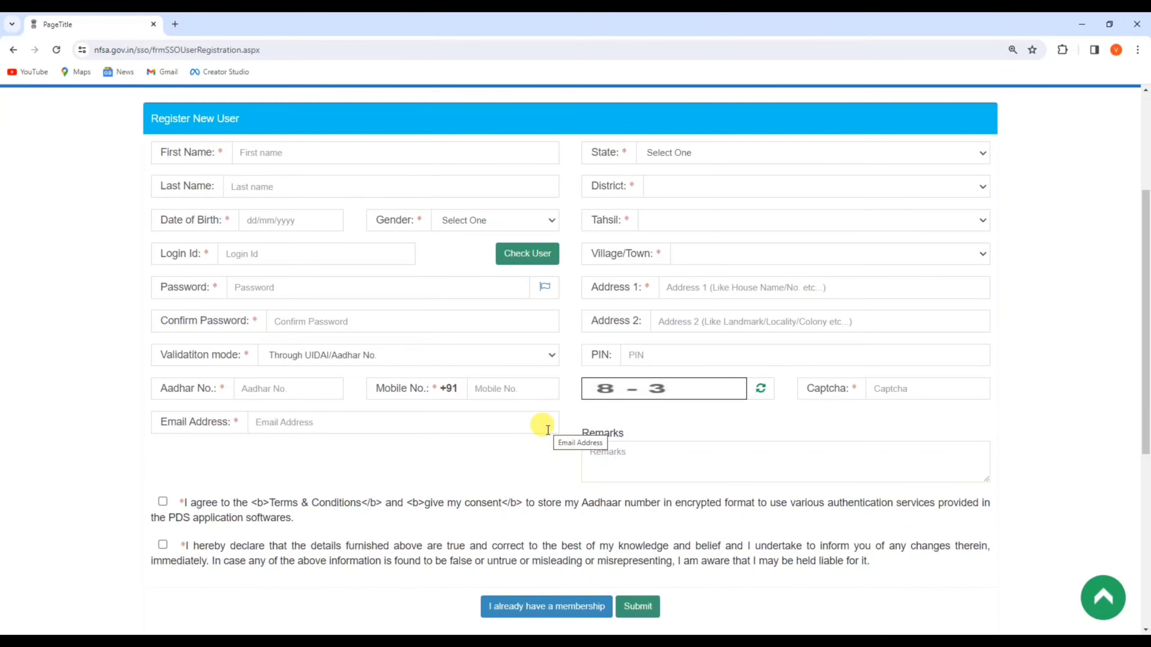
pyautogui.click(163, 501)
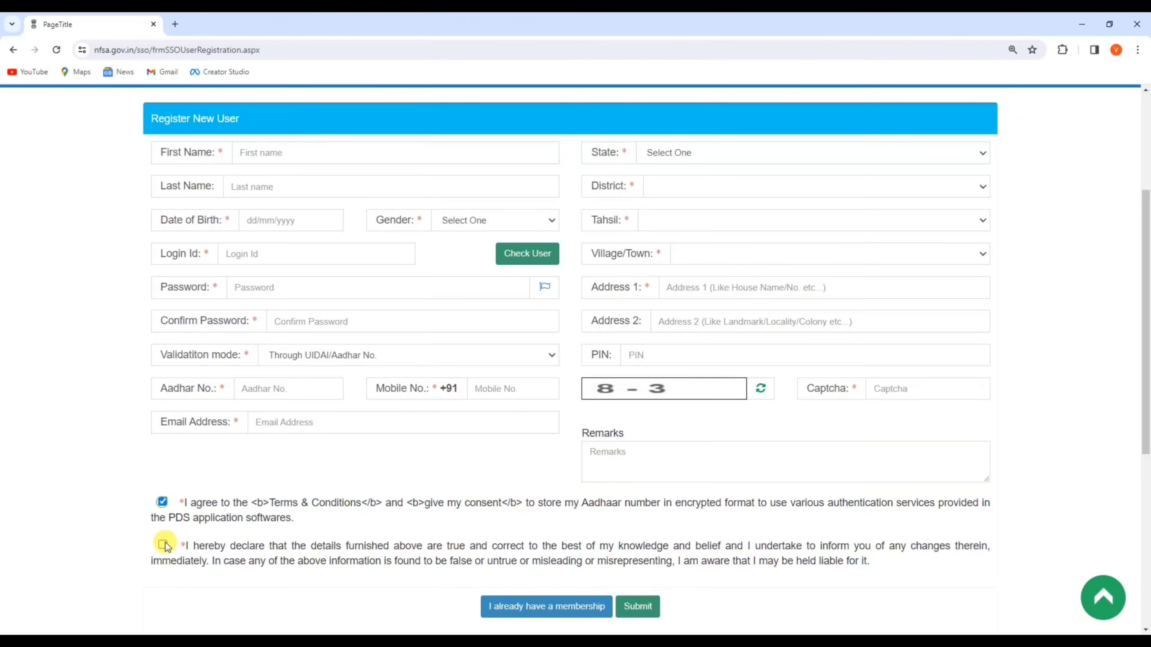
pyautogui.click(163, 546)
pyautogui.scroll(-2, 190, 538)
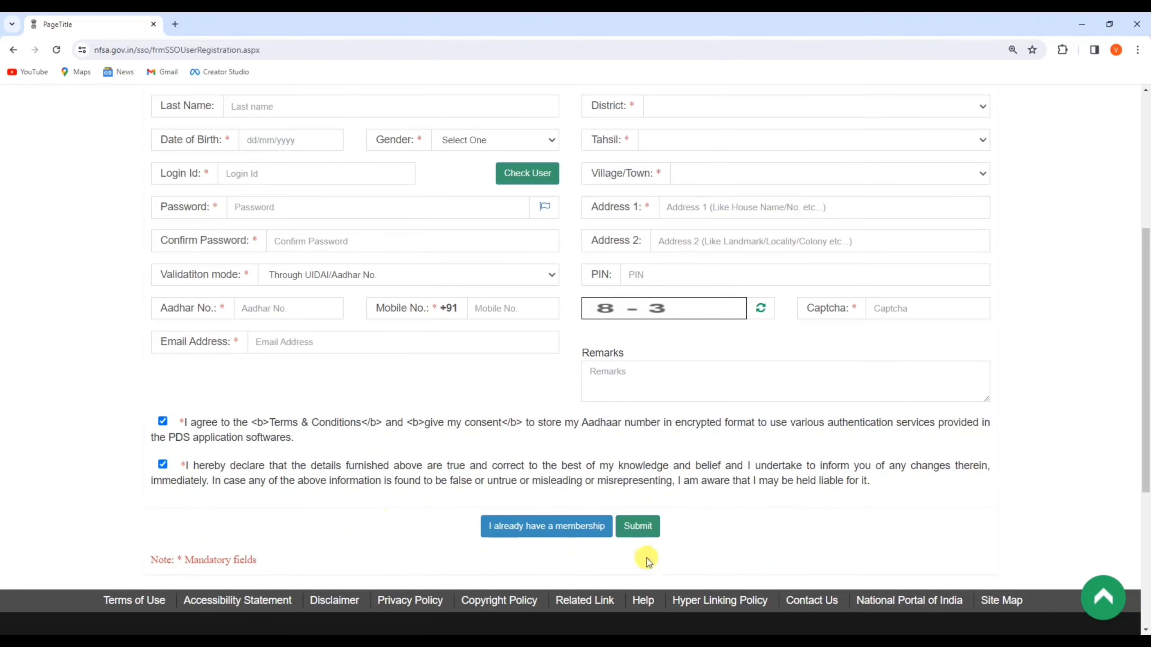
pyautogui.click(638, 527)
# Step: Sign in with the Login Id option, completing the login ID, password and captcha
pyautogui.click(530, 334)
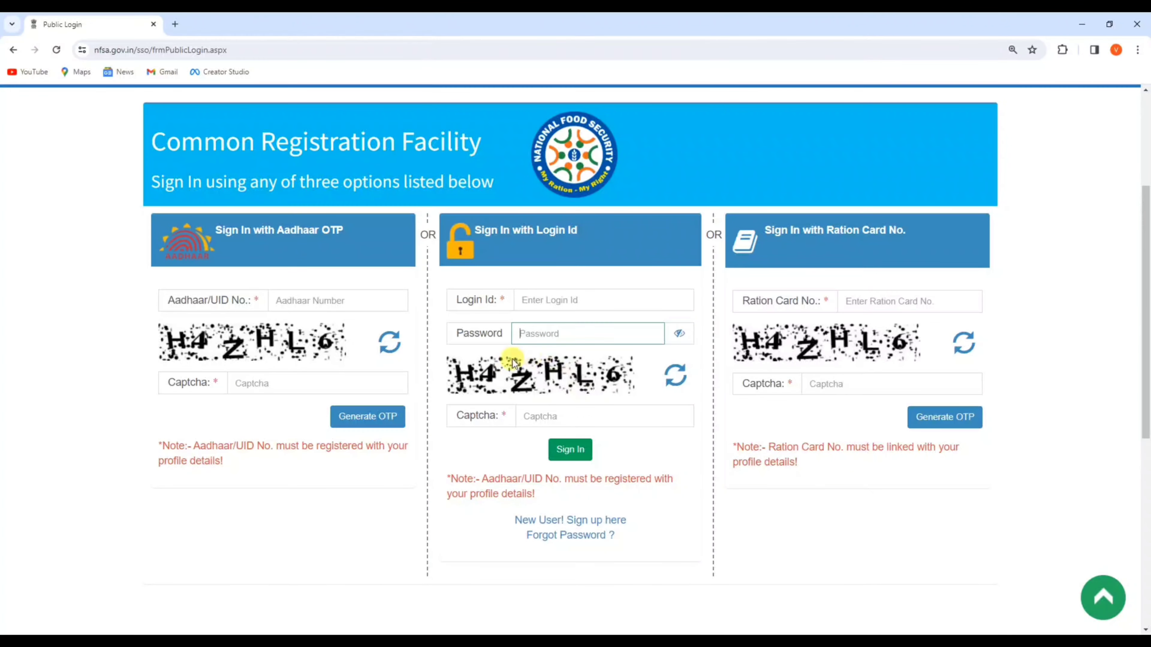
pyautogui.click(539, 414)
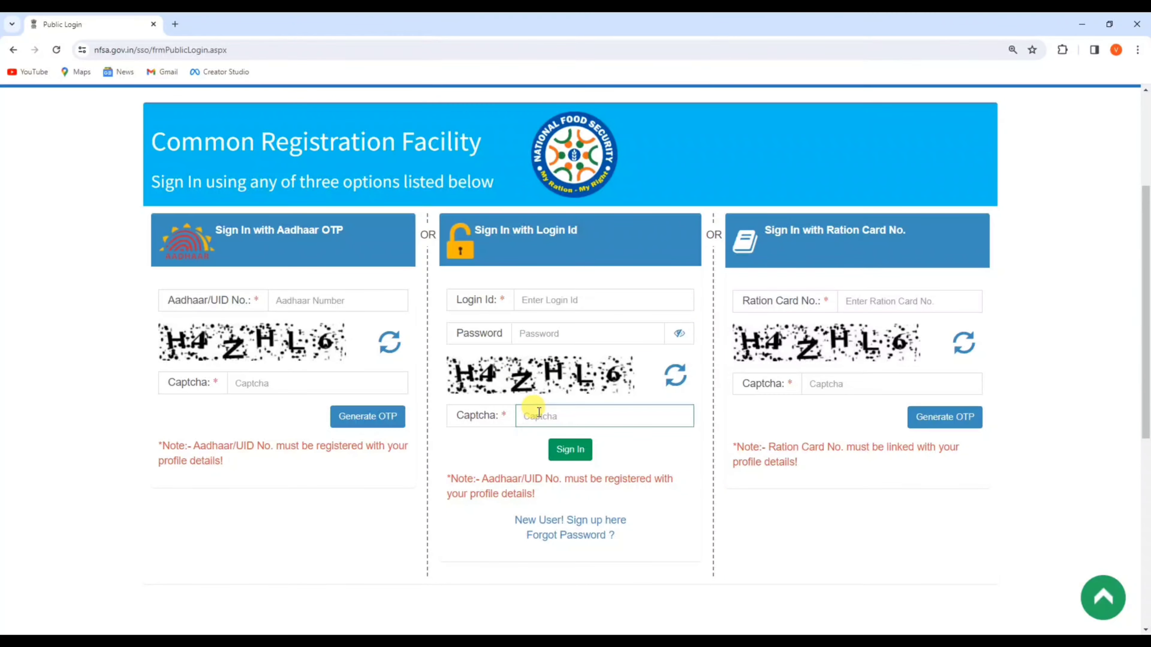
pyautogui.click(571, 450)
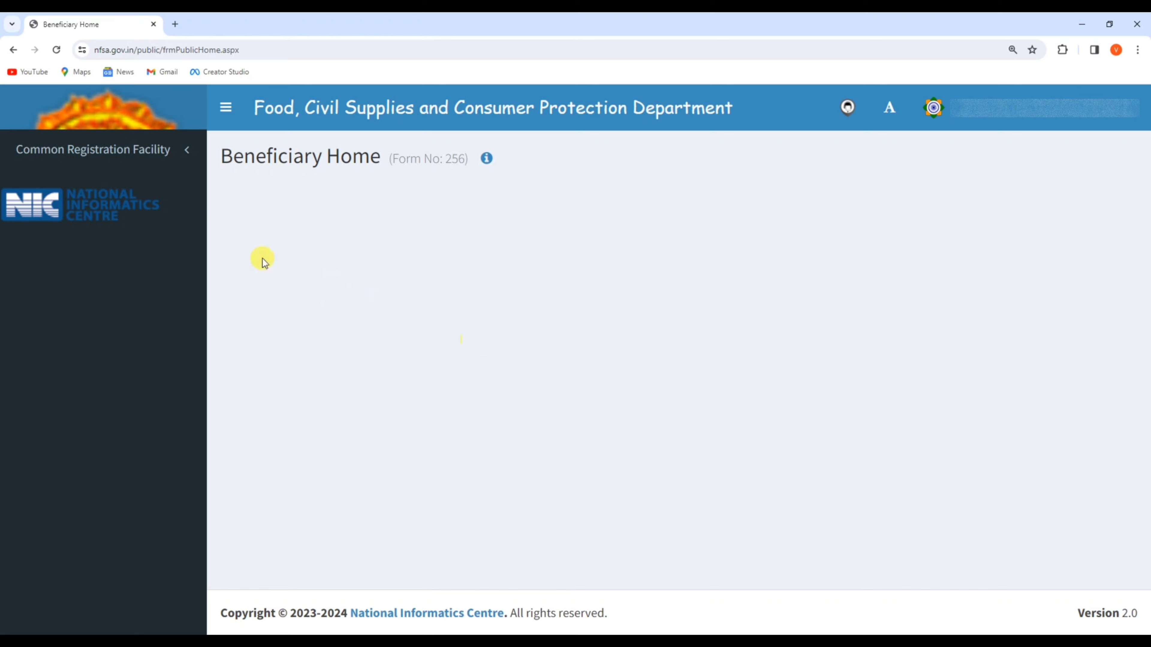
# Step: Start a new registration under Common Registration Facility and submit Maharashtra as the state
pyautogui.click(117, 160)
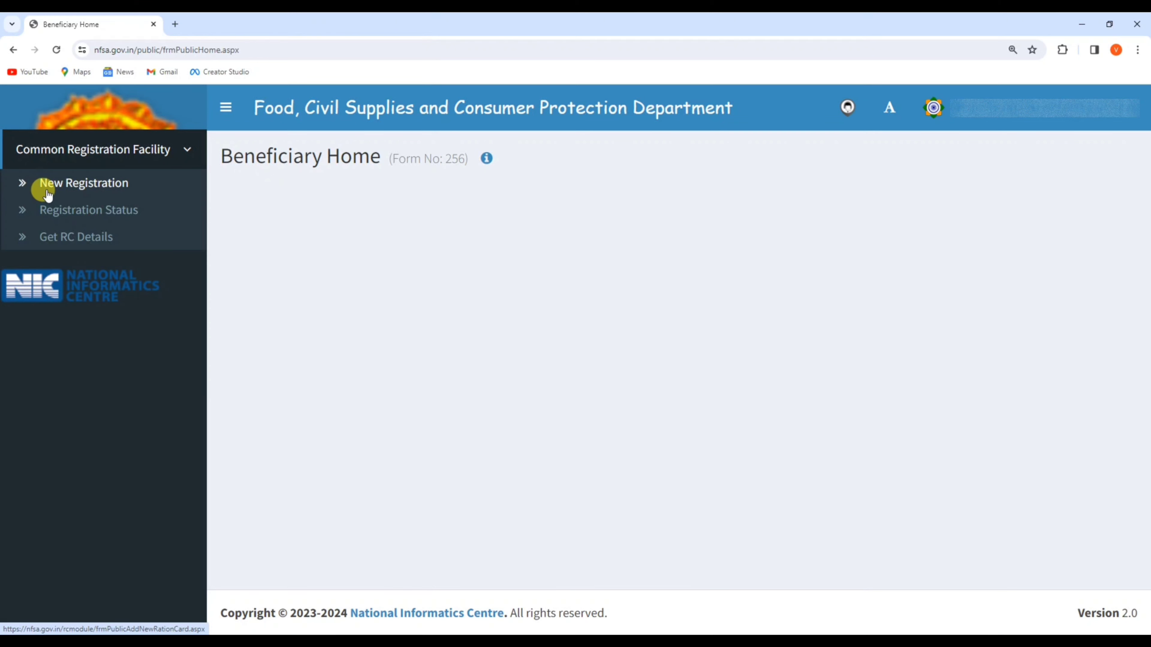
pyautogui.click(97, 190)
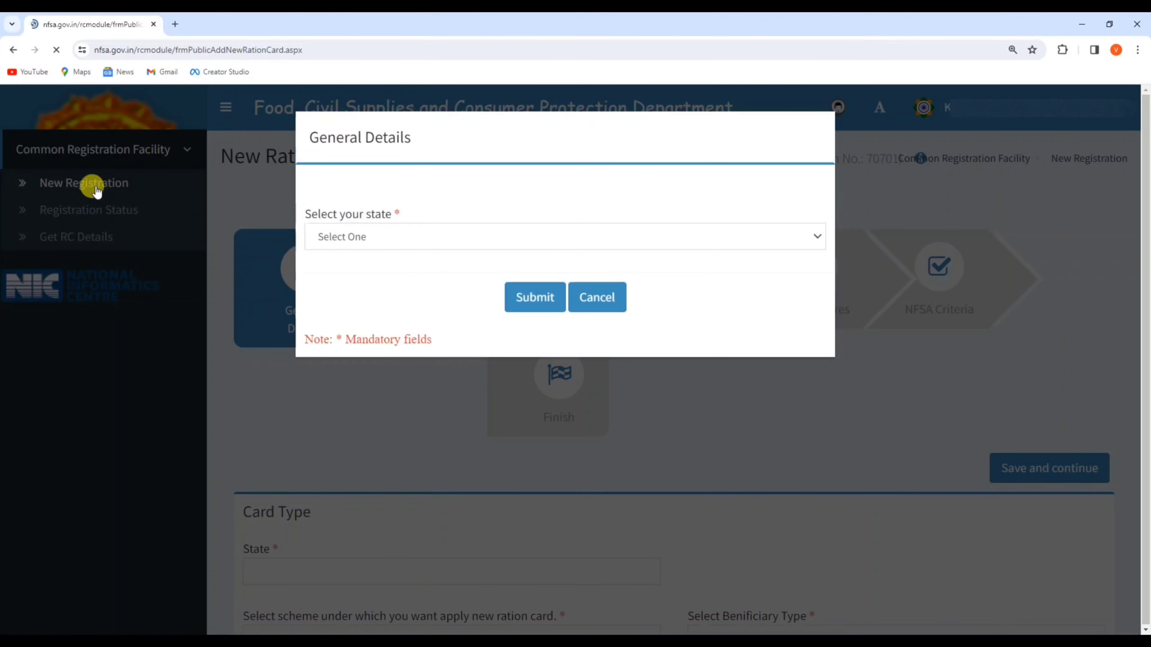
pyautogui.moveTo(310, 214); pyautogui.dragTo(420, 212)
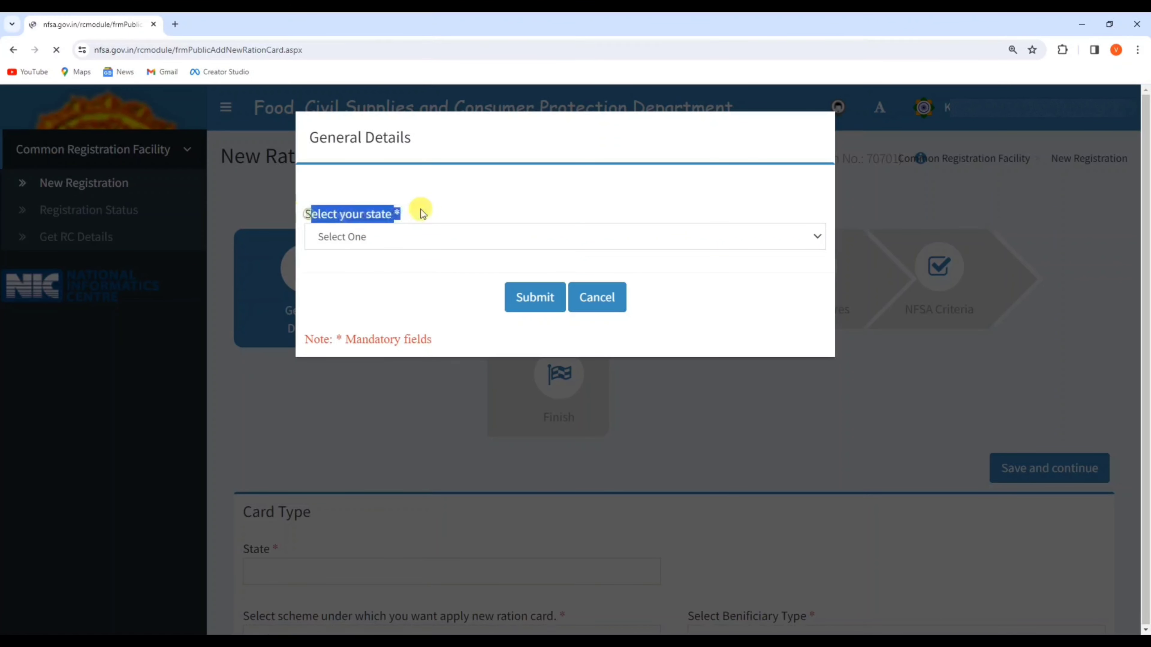
pyautogui.click(363, 236)
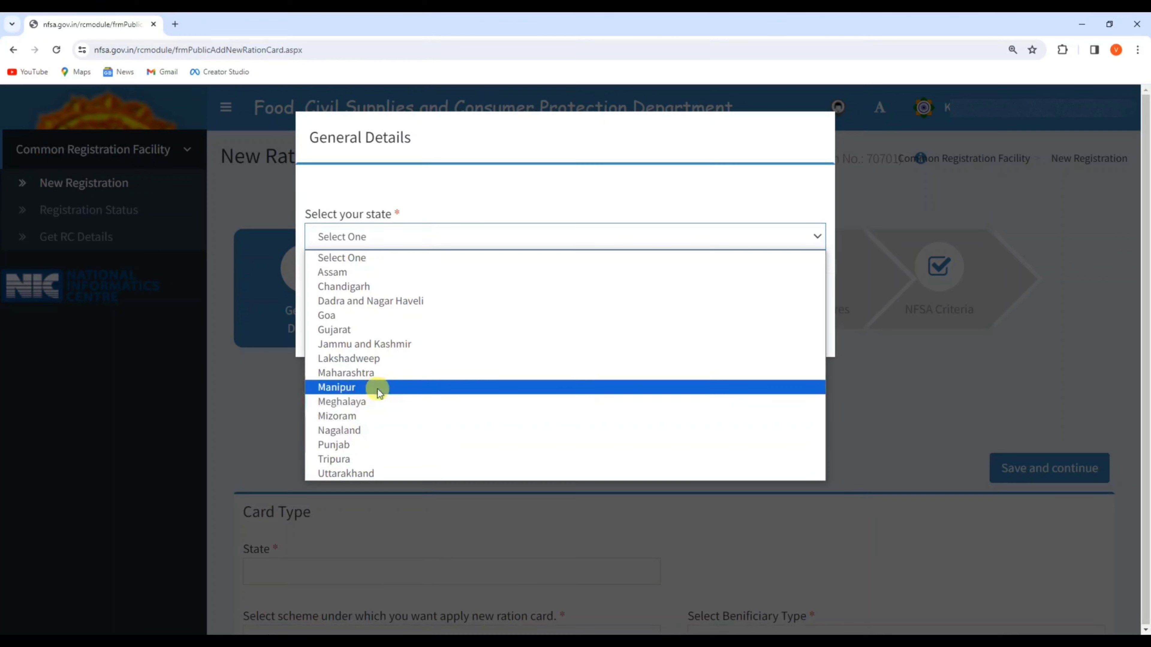
pyautogui.click(394, 375)
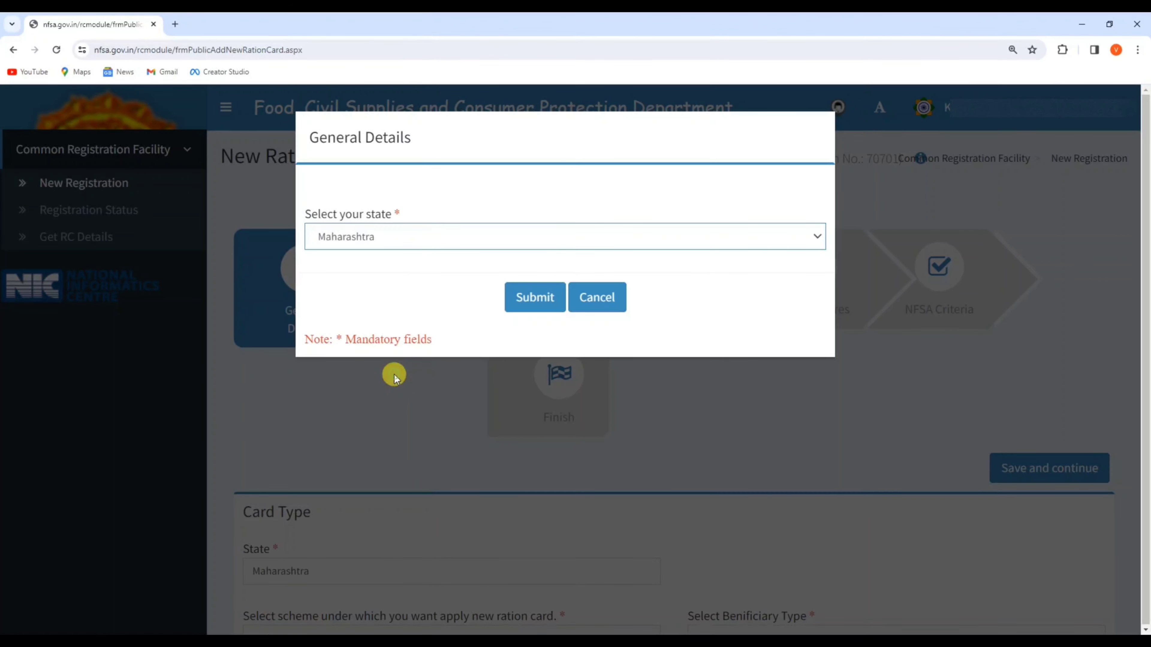
pyautogui.click(526, 312)
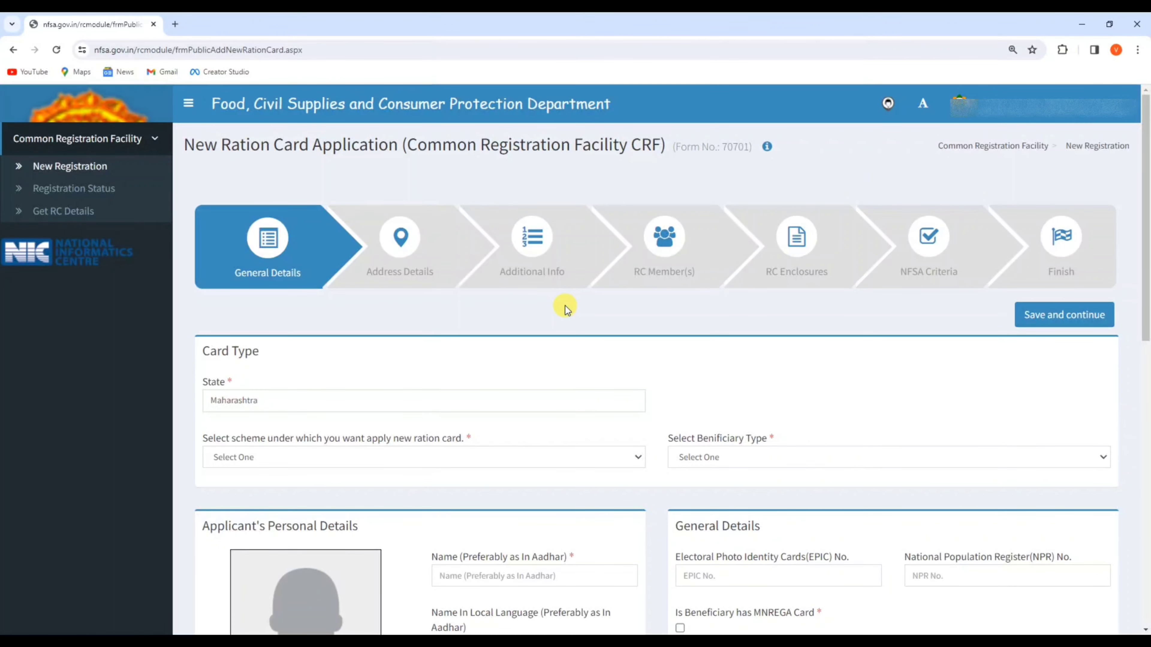
# Step: Set the ration card scheme to Antyodaya Anna Yojana and the beneficiary type to Ration
pyautogui.scroll(-10, 562, 306)
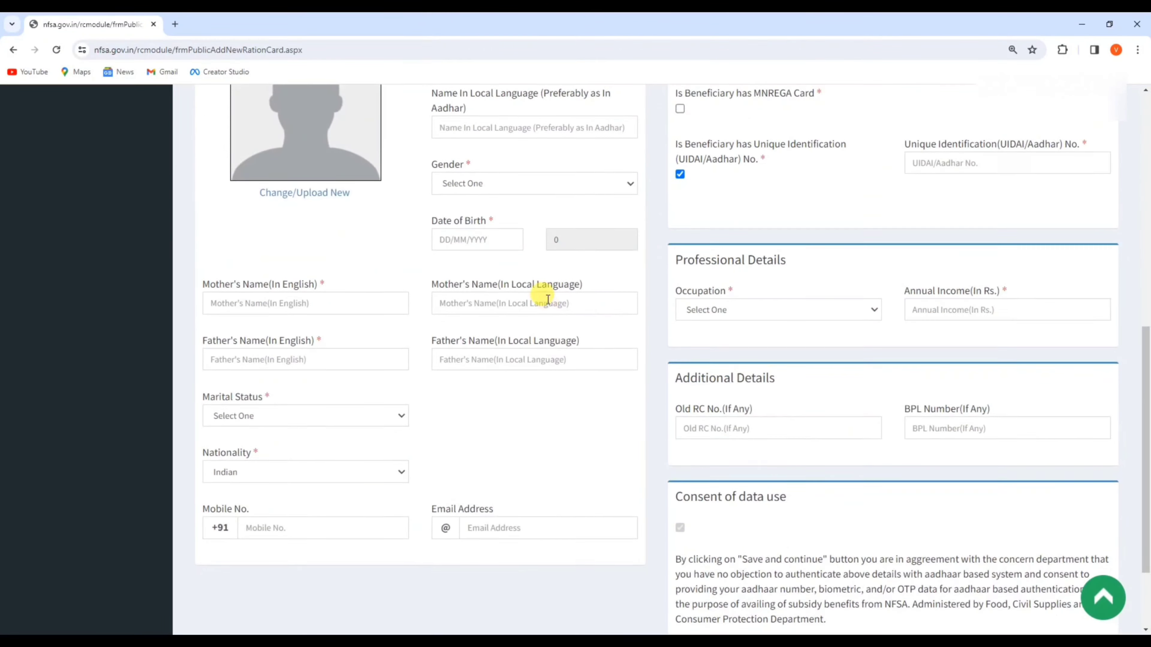
pyautogui.scroll(-3, 566, 318)
pyautogui.scroll(15, 589, 345)
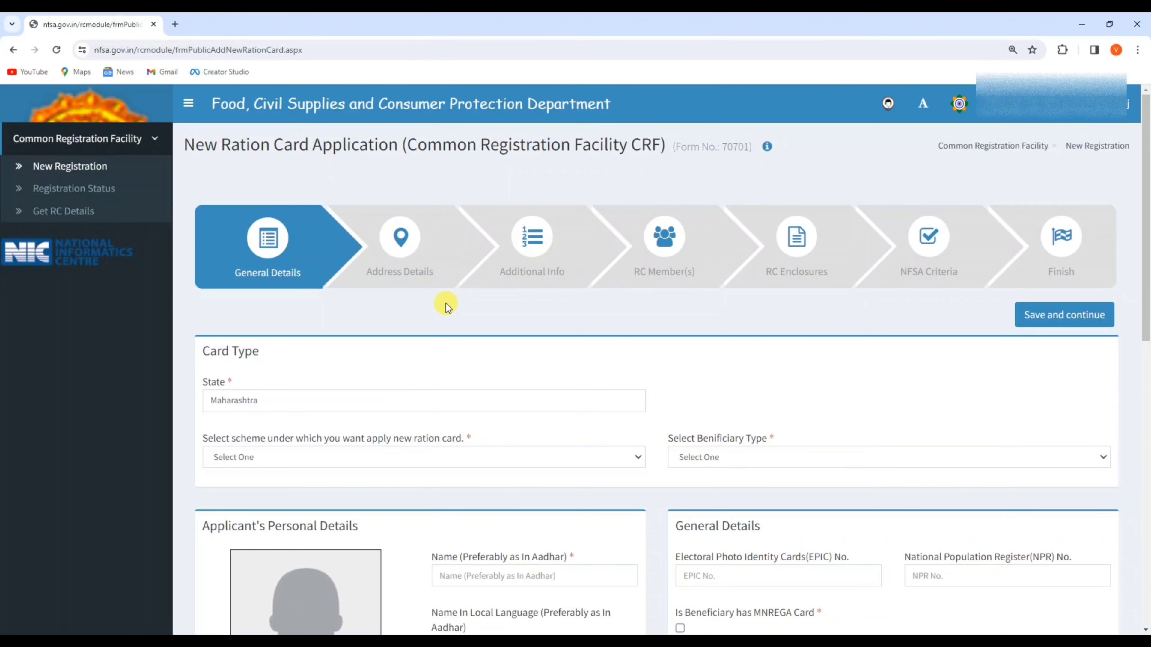
pyautogui.scroll(-4, 435, 295)
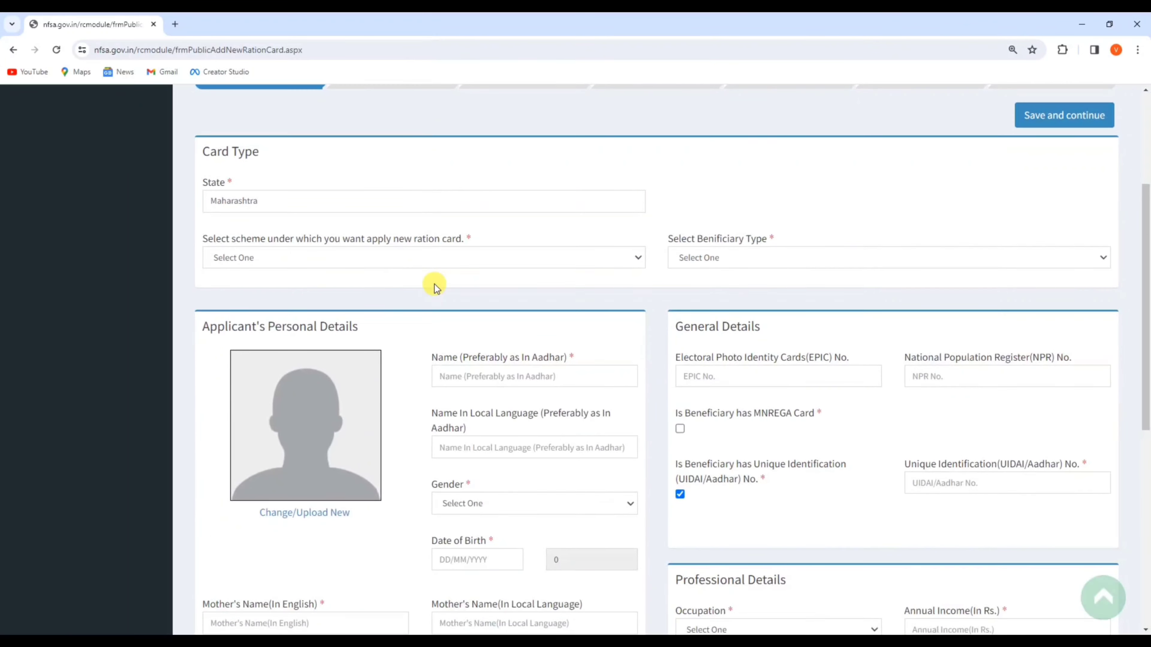
pyautogui.click(243, 266)
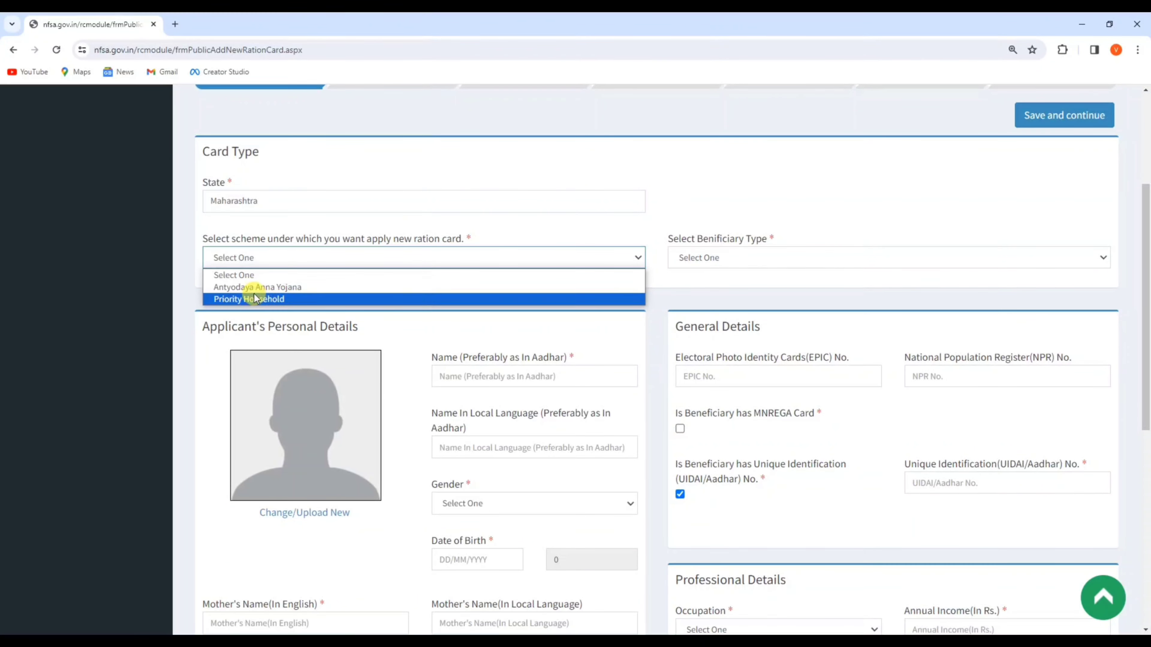
pyautogui.click(295, 290)
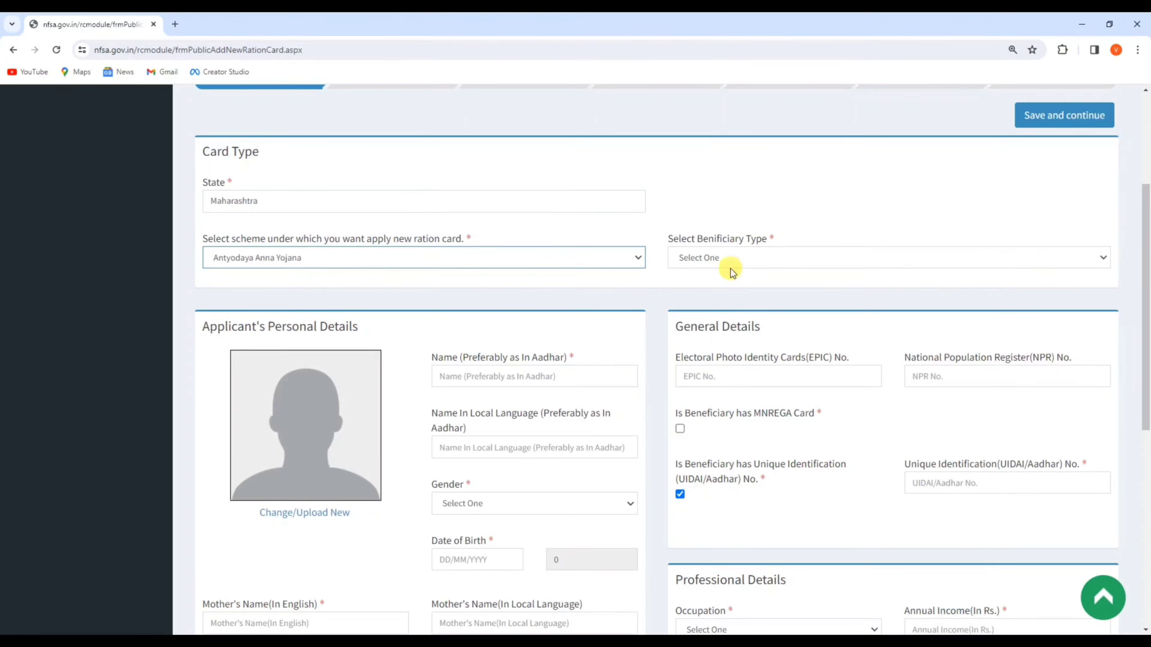
pyautogui.click(721, 257)
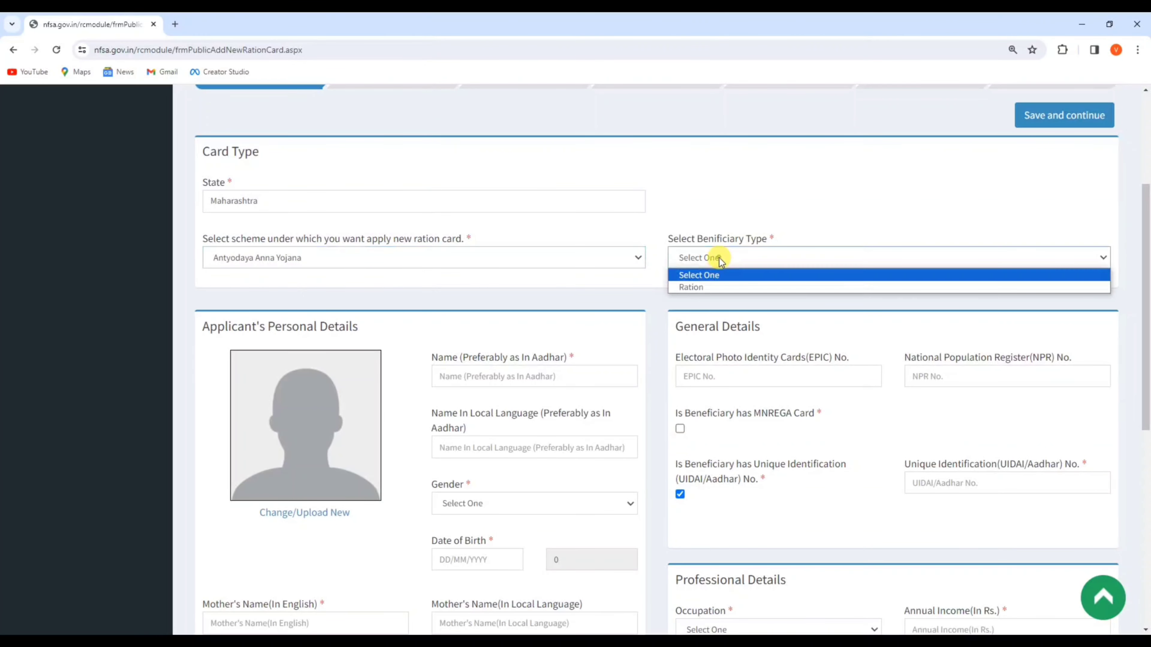
pyautogui.click(704, 289)
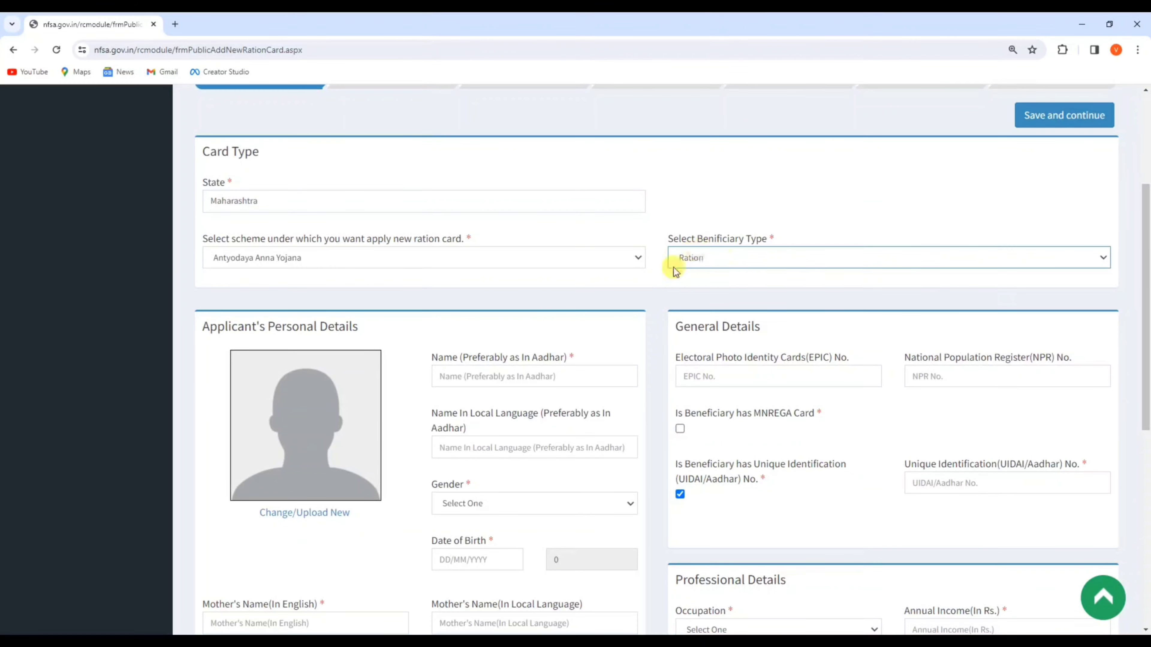
pyautogui.scroll(-3, 635, 261)
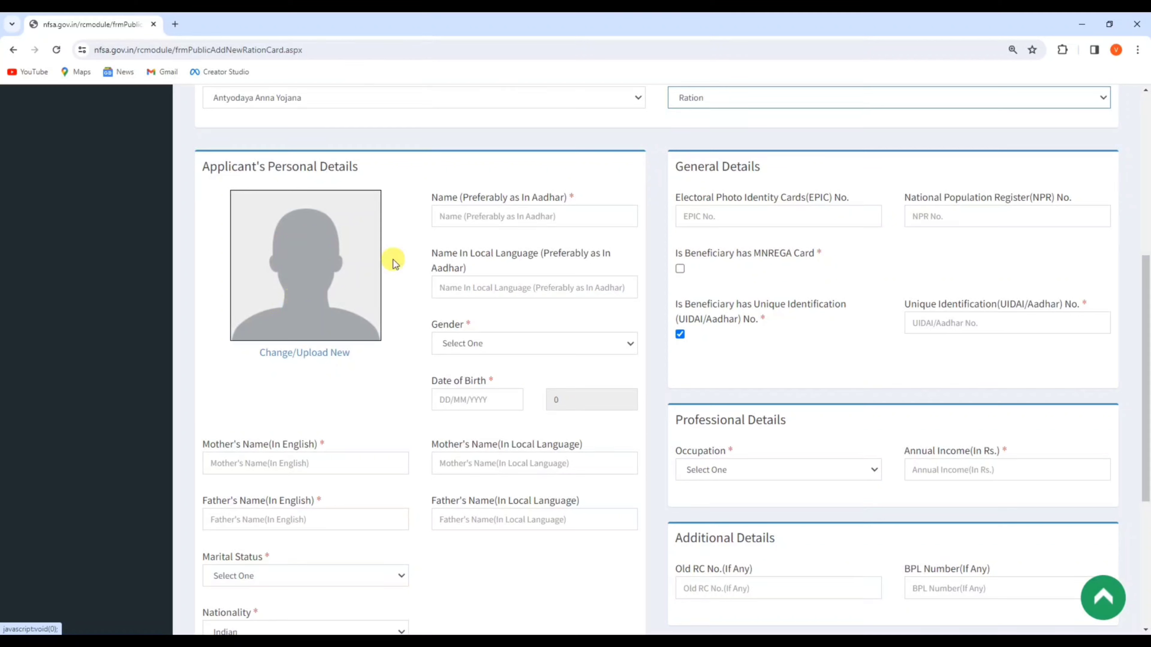
pyautogui.moveTo(437, 198); pyautogui.dragTo(481, 200)
pyautogui.click(472, 216)
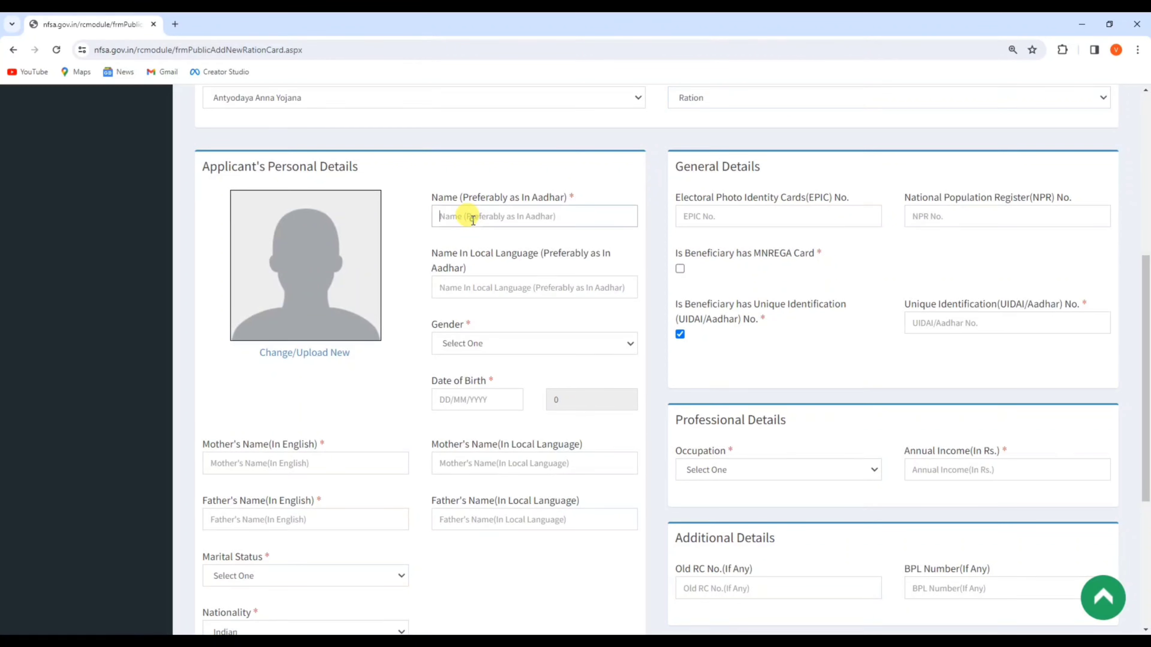
pyautogui.doubleClick(548, 198)
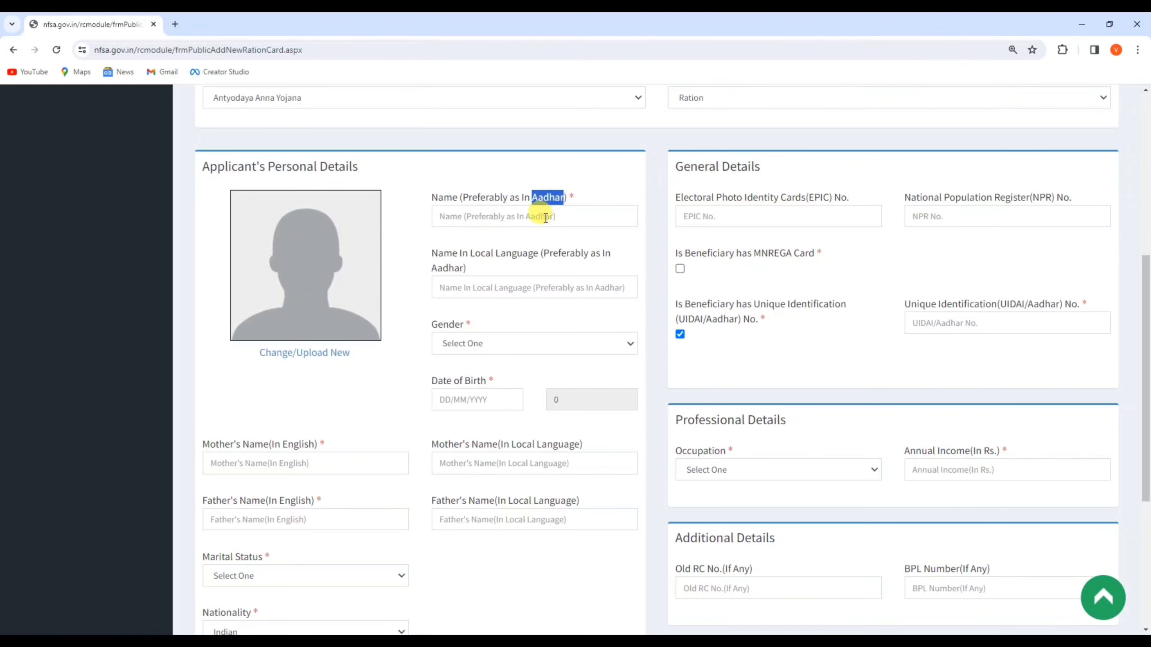
pyautogui.click(524, 223)
pyautogui.moveTo(432, 253); pyautogui.dragTo(539, 254)
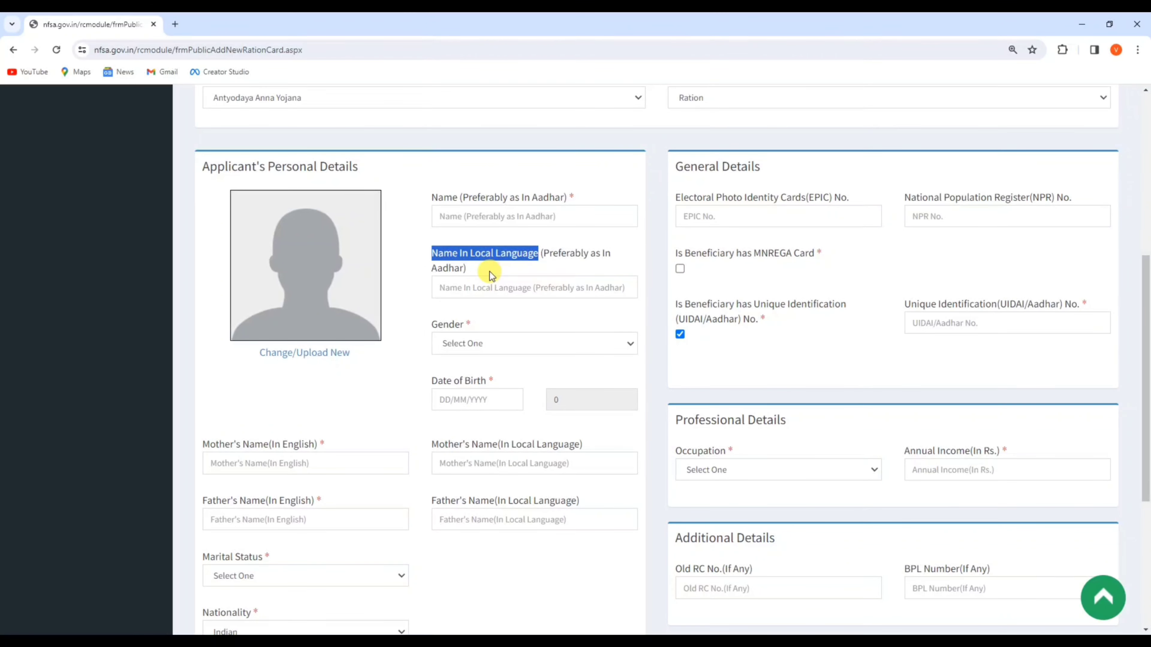
# Step: Set the applicant's gender to Male and enter the applicant's date of birth
pyautogui.scroll(-3, 481, 272)
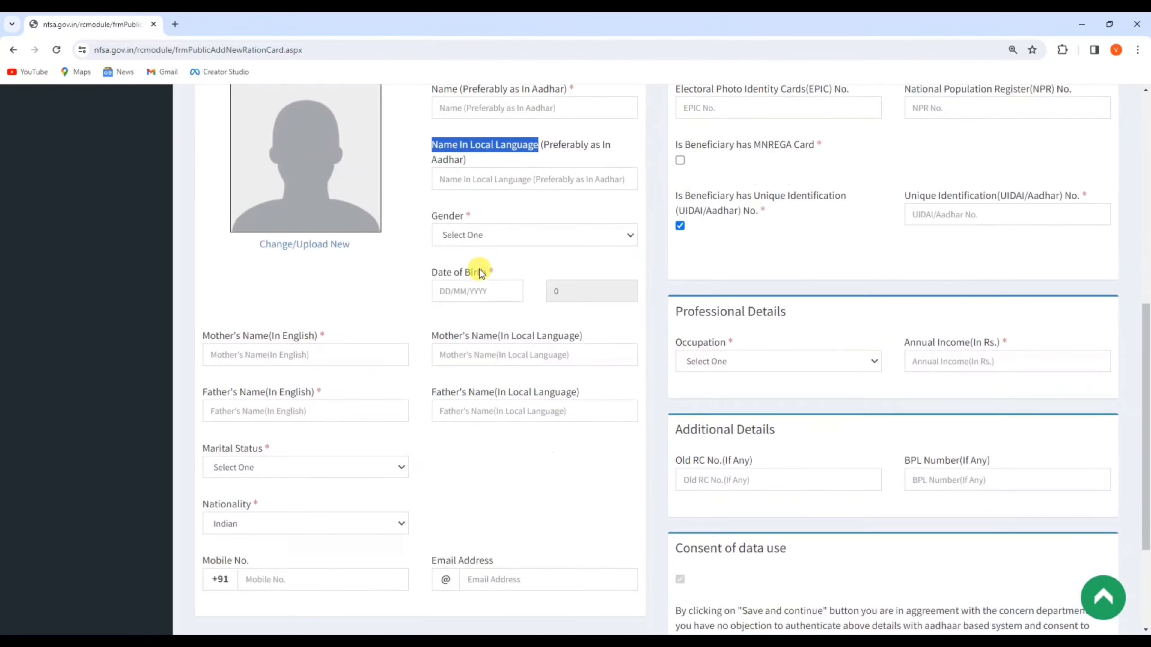
pyautogui.click(448, 225)
pyautogui.click(467, 255)
pyautogui.click(476, 280)
pyautogui.write('02/08/2005')
pyautogui.scroll(-2, 476, 279)
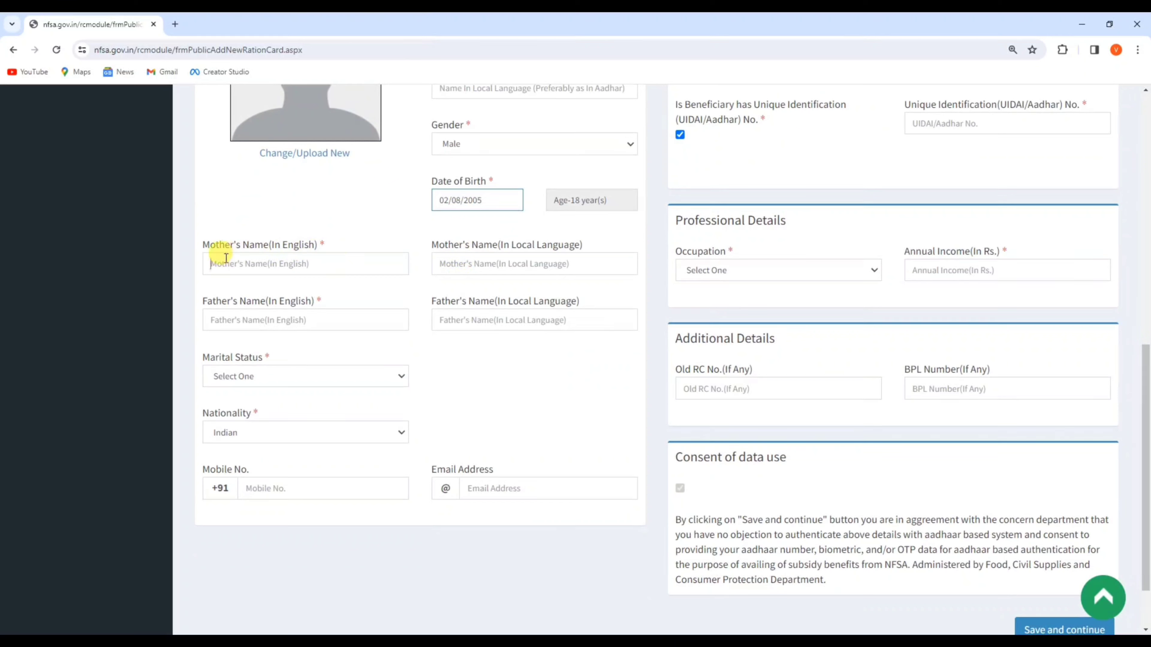
pyautogui.click(206, 245)
pyautogui.moveTo(210, 245); pyautogui.dragTo(302, 250)
pyautogui.click(252, 263)
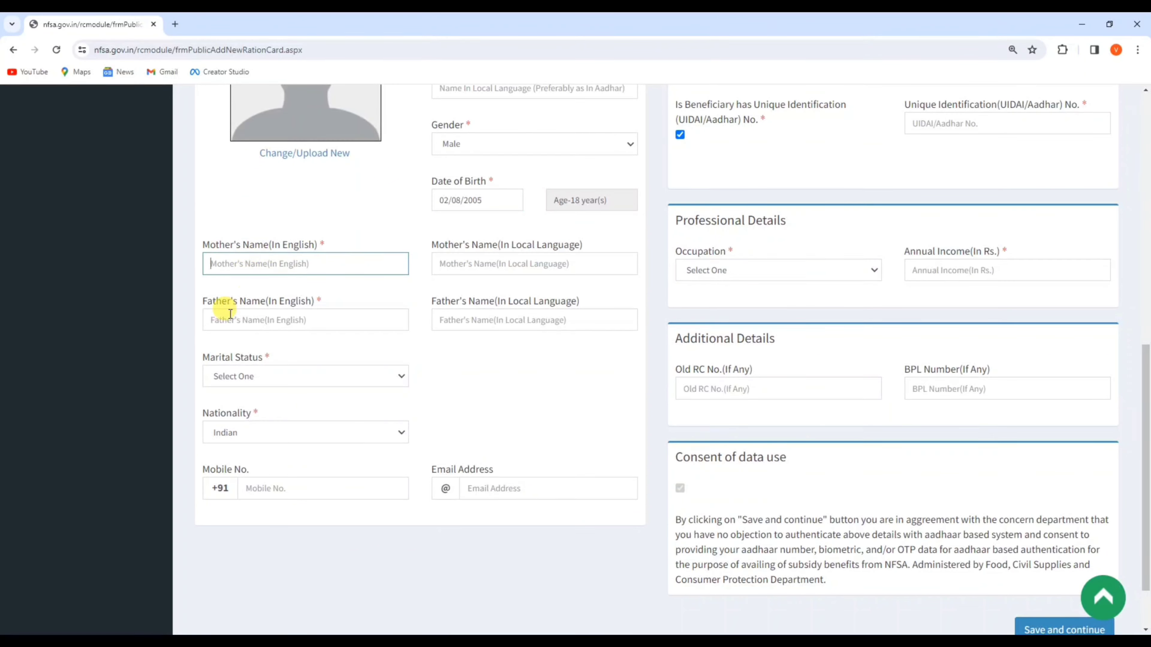
pyautogui.click(205, 300)
pyautogui.moveTo(205, 300); pyautogui.dragTo(256, 311)
pyautogui.click(249, 319)
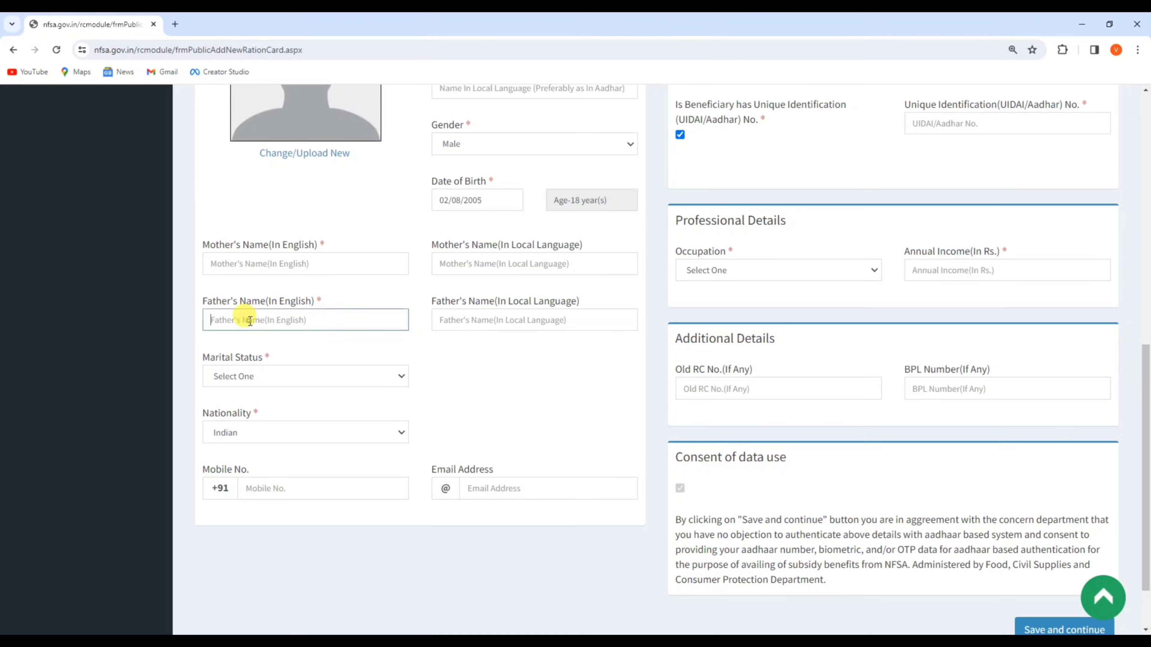
# Step: Set the applicant's marital status to Never Married and place the cursor in the mobile number field
pyautogui.scroll(-2, 250, 320)
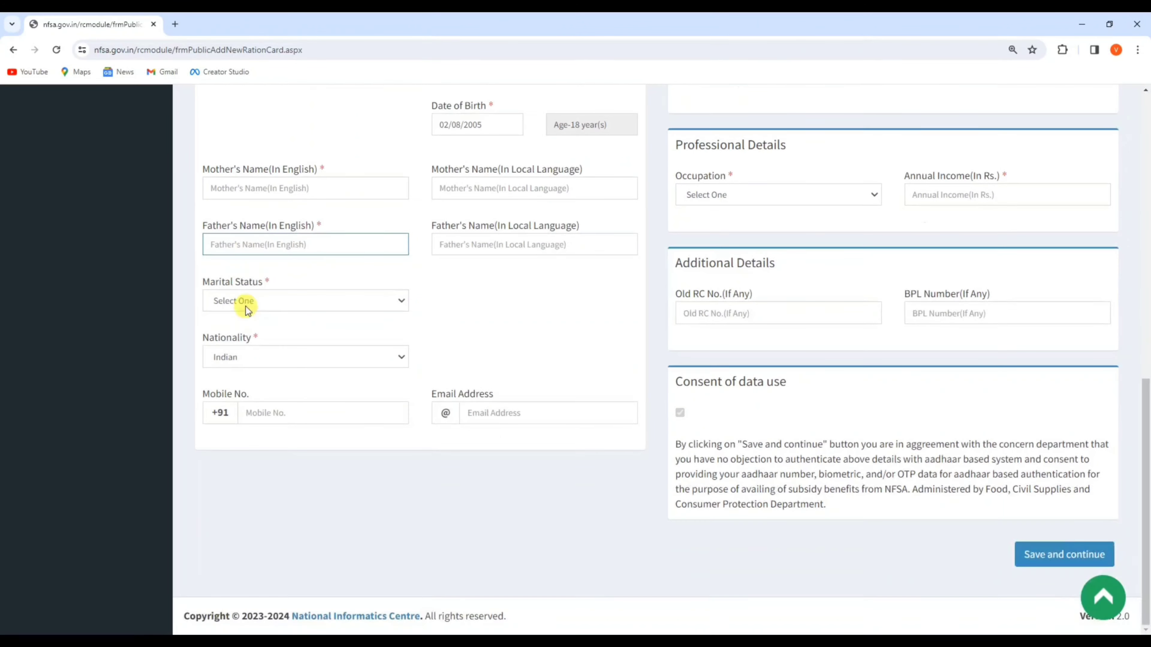
pyautogui.click(249, 301)
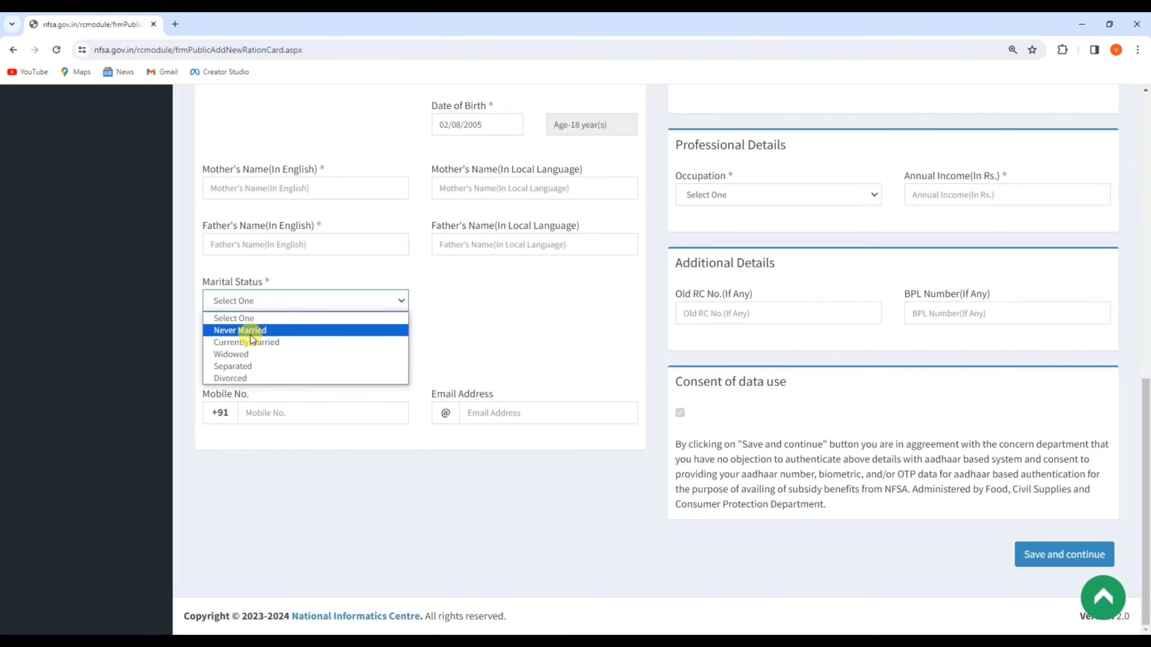
pyautogui.click(257, 330)
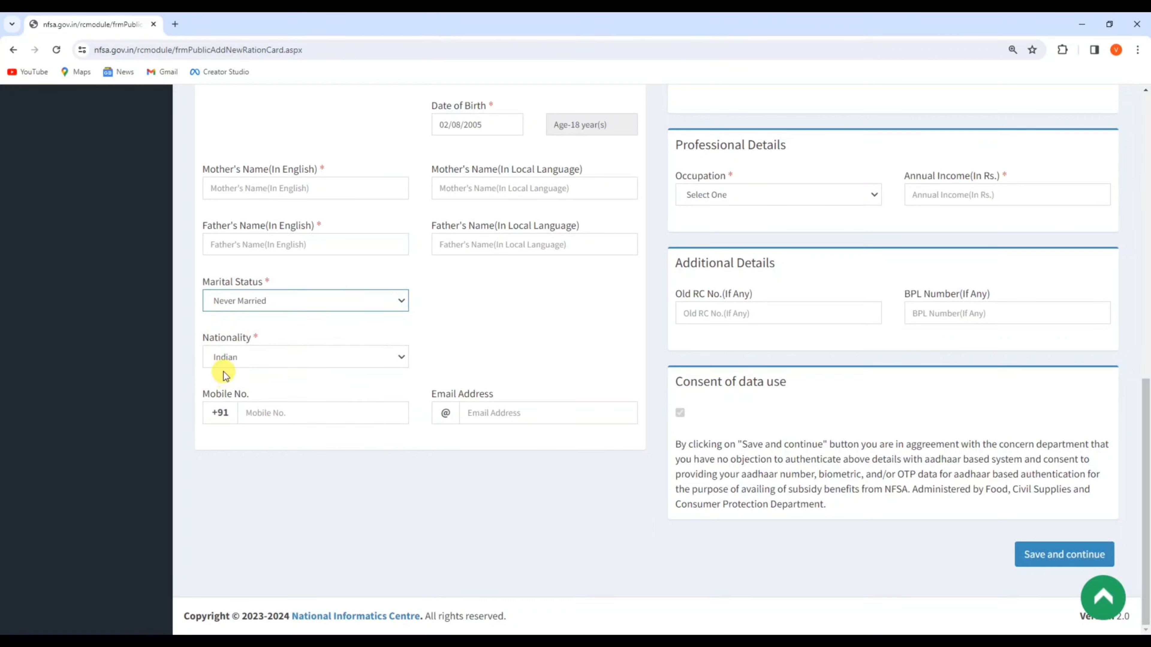
pyautogui.click(265, 412)
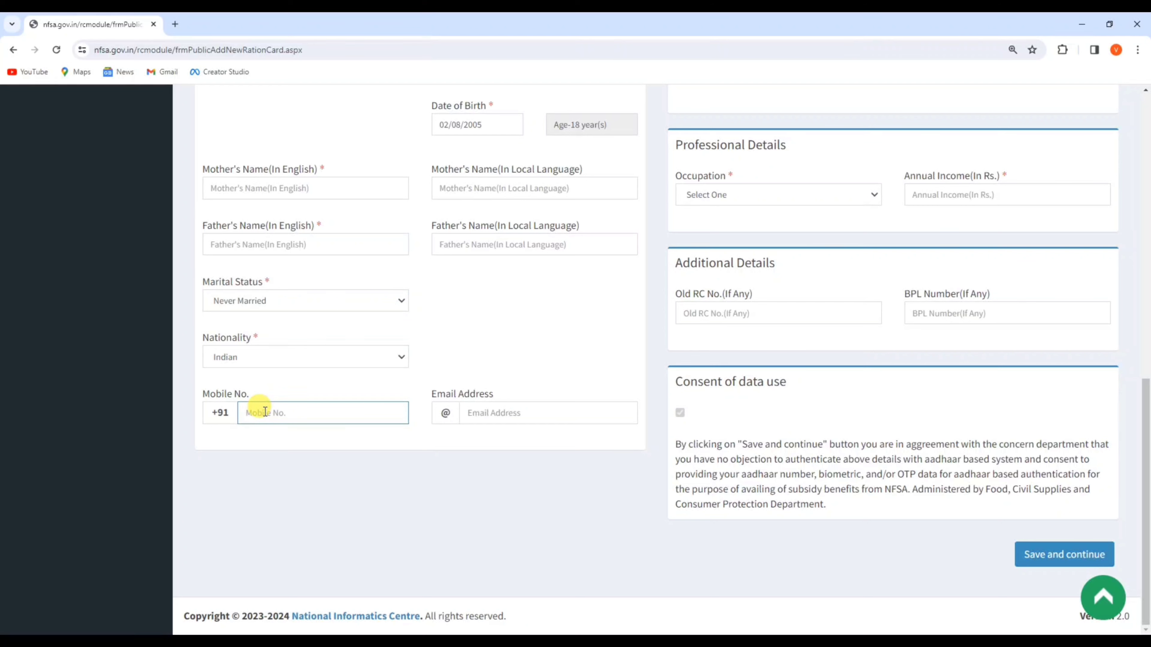
# Step: Examine the email address field and the electoral photo identity card number field in the General Details section
pyautogui.click(492, 411)
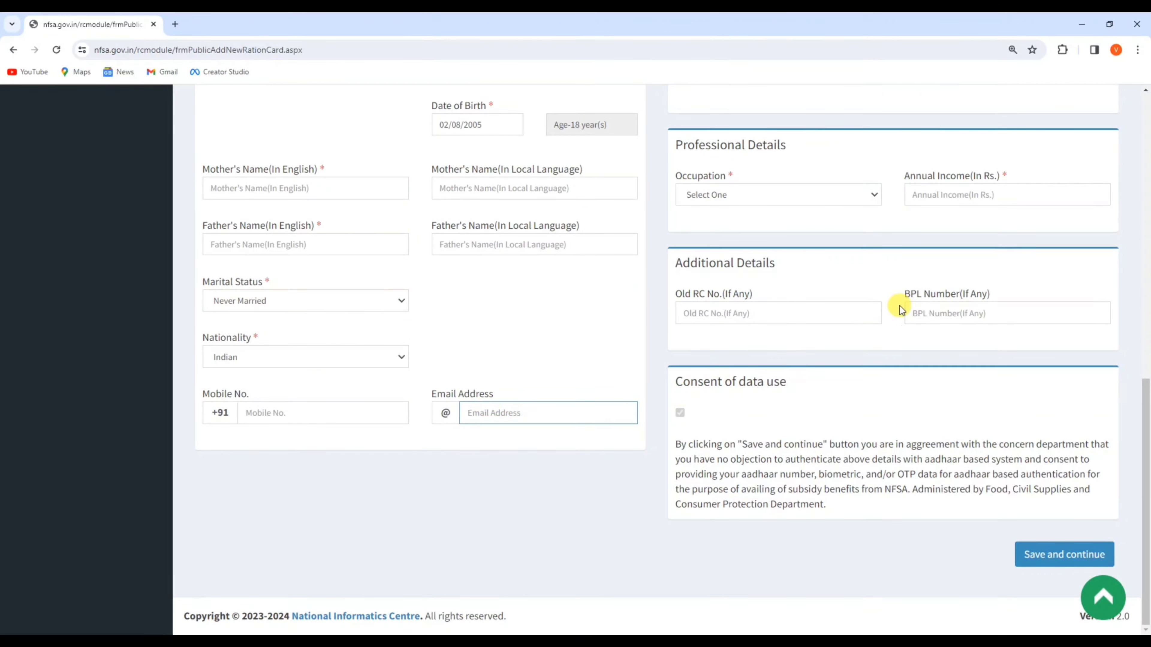
pyautogui.scroll(8, 893, 307)
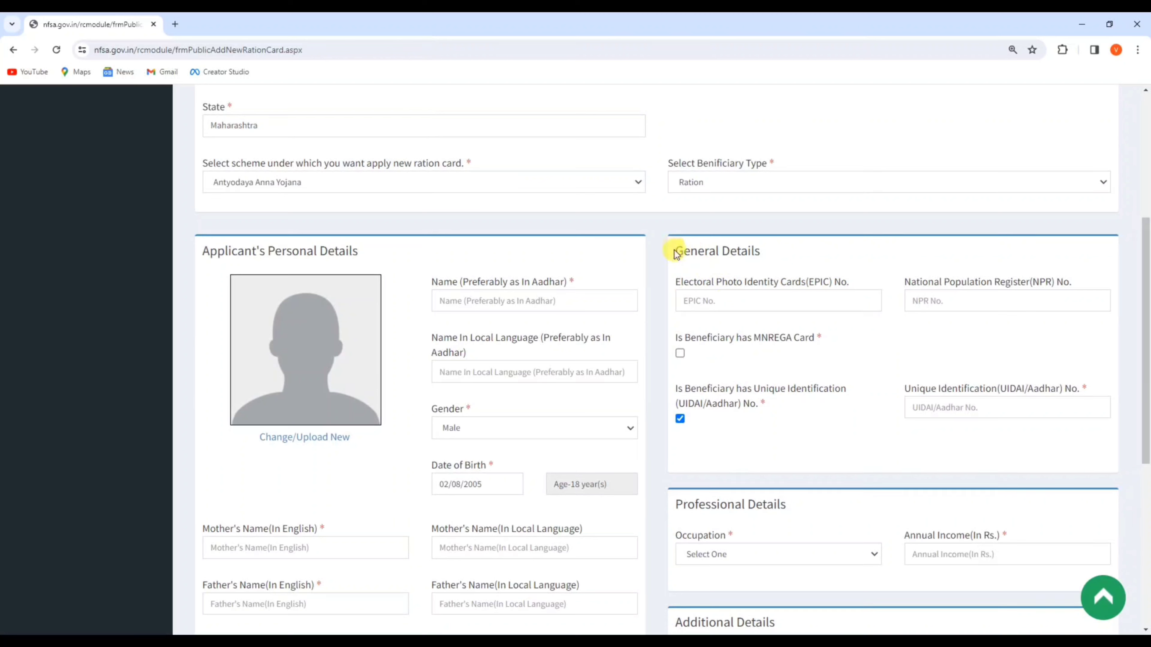
pyautogui.moveTo(676, 250); pyautogui.dragTo(767, 252)
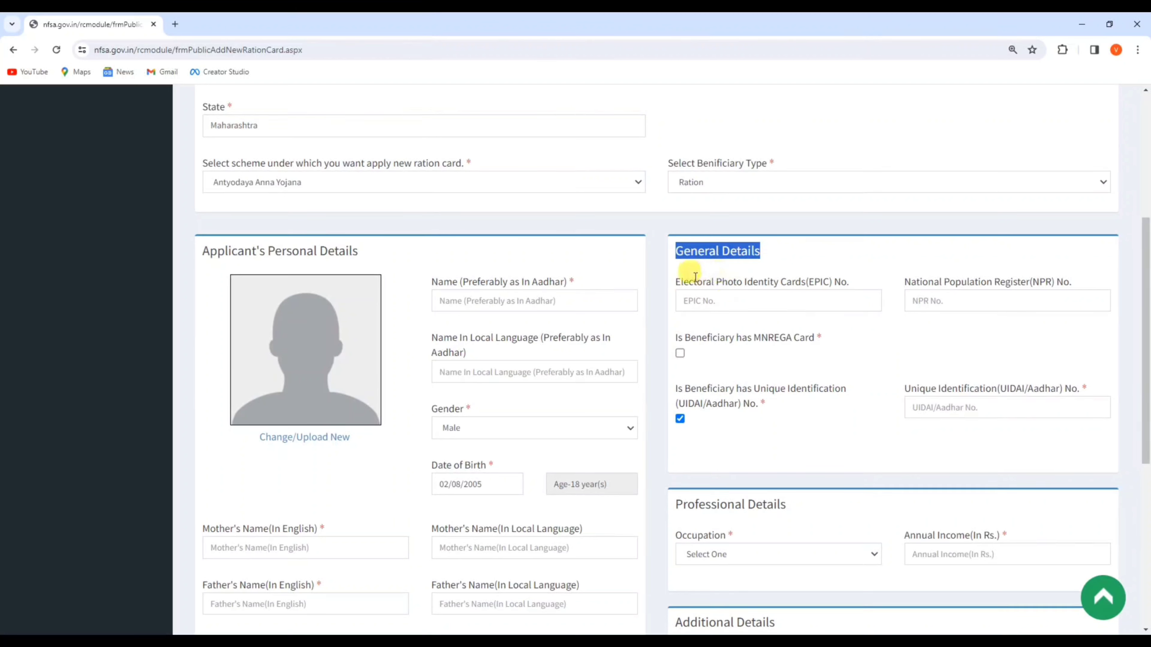
pyautogui.moveTo(676, 281); pyautogui.dragTo(844, 279)
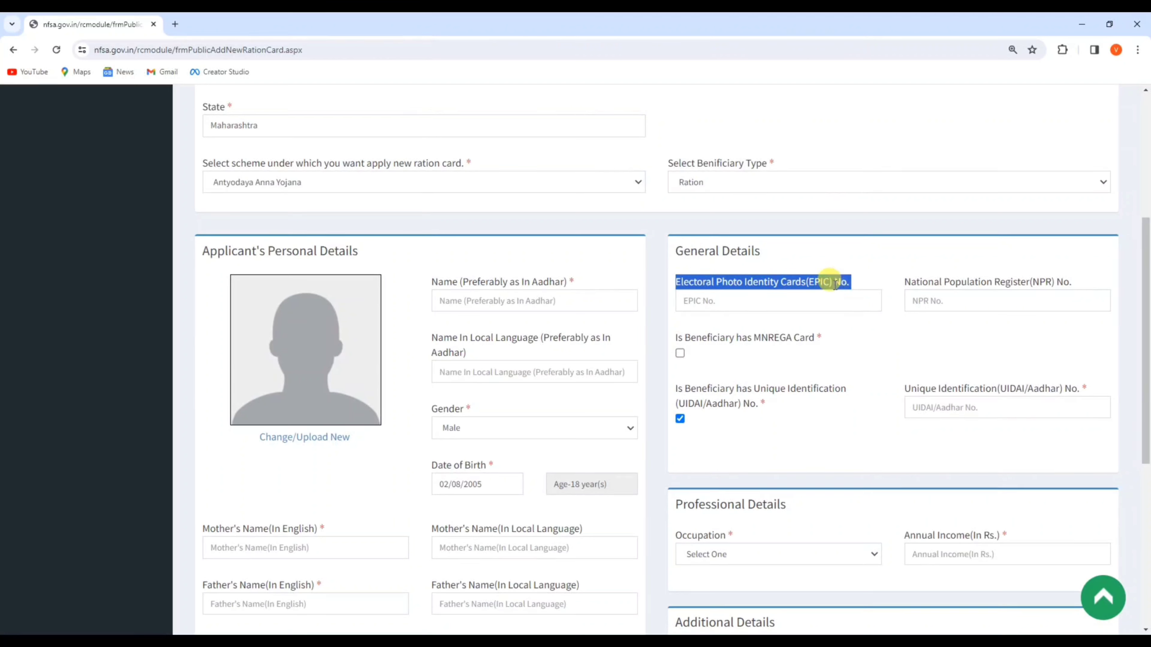
pyautogui.click(698, 301)
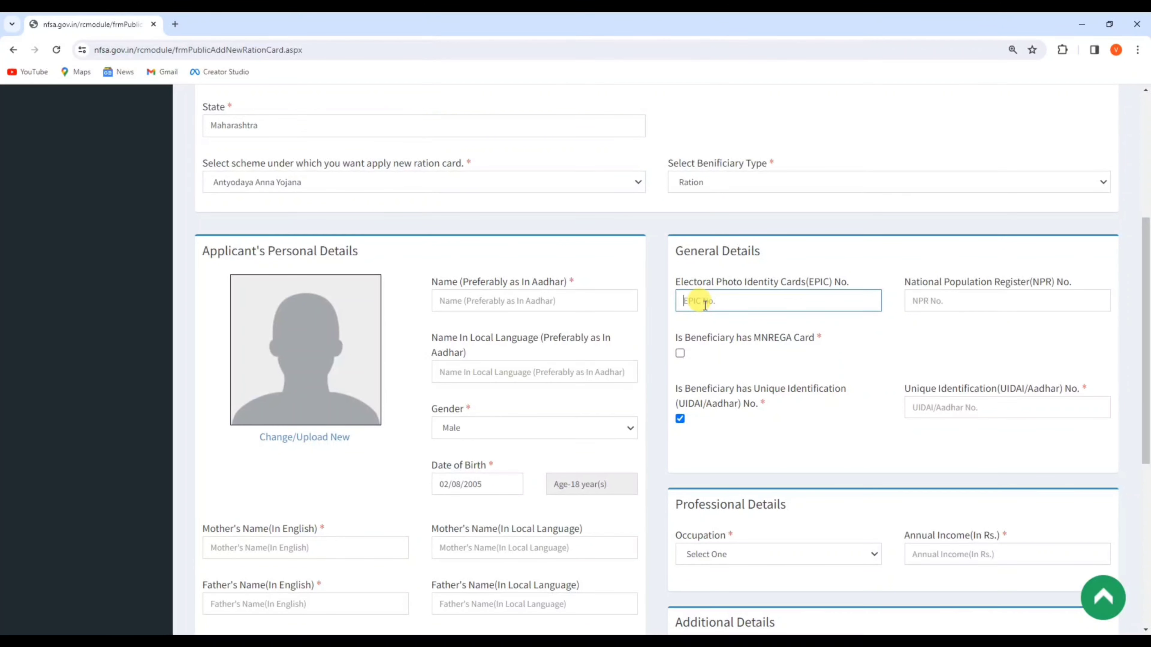
pyautogui.scroll(-2, 698, 302)
# Step: Mark the beneficiary as having an MNREGA card to inspect the MNREGA number field, and clear that mark again
pyautogui.moveTo(676, 258); pyautogui.dragTo(809, 264)
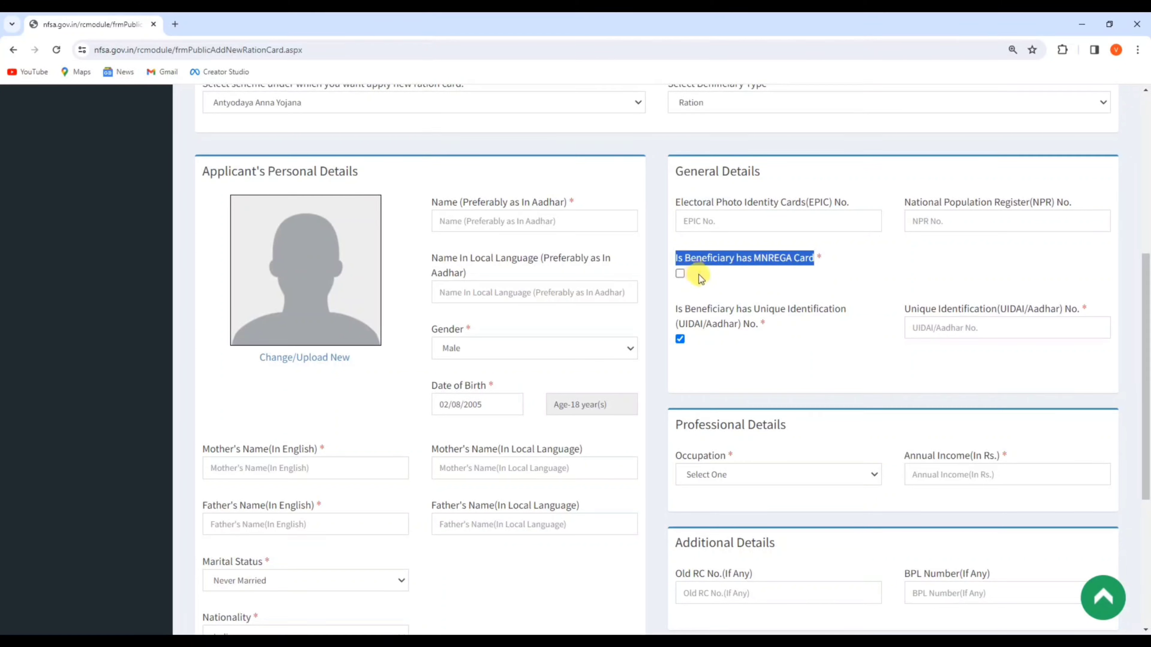
pyautogui.click(681, 274)
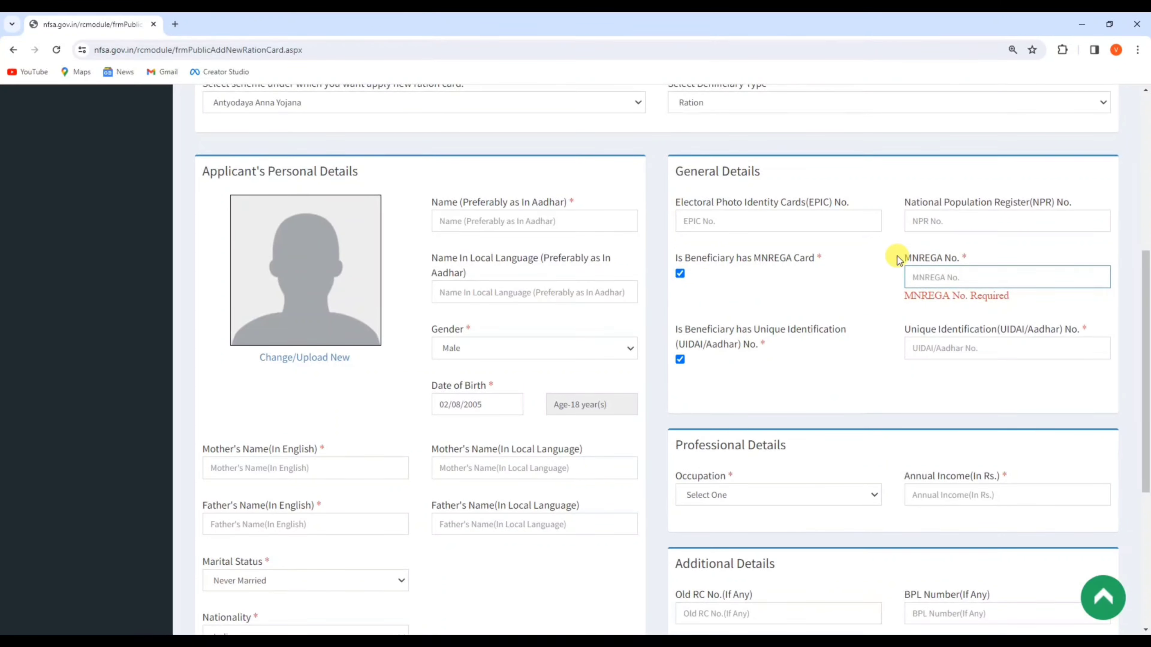
pyautogui.click(939, 274)
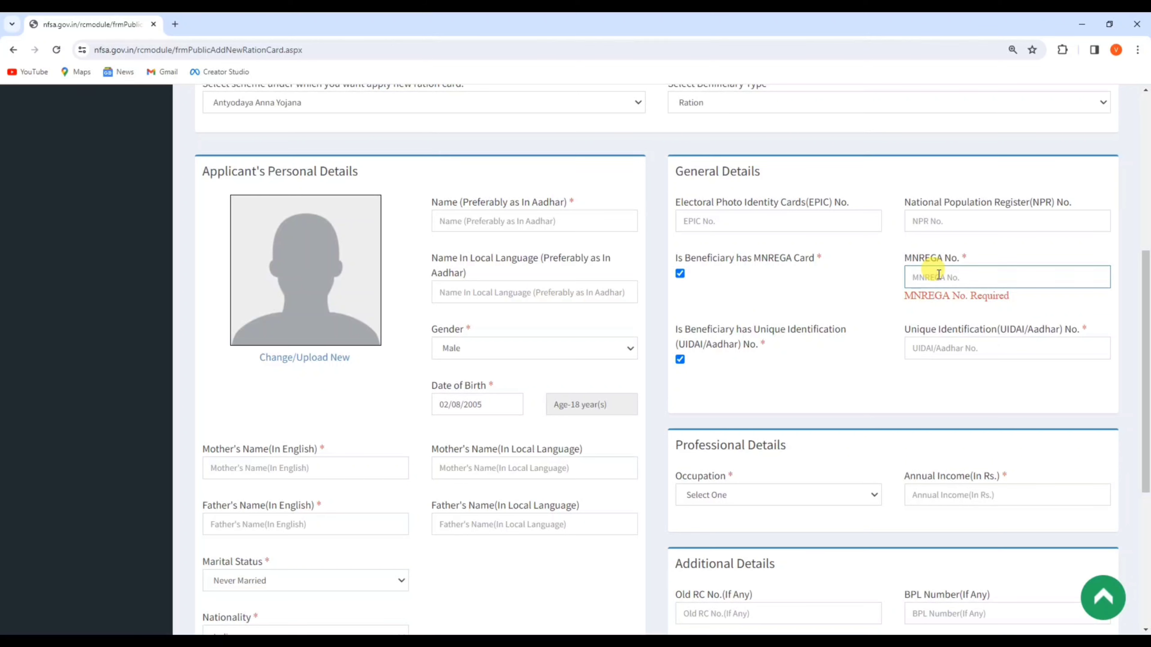
pyautogui.click(680, 274)
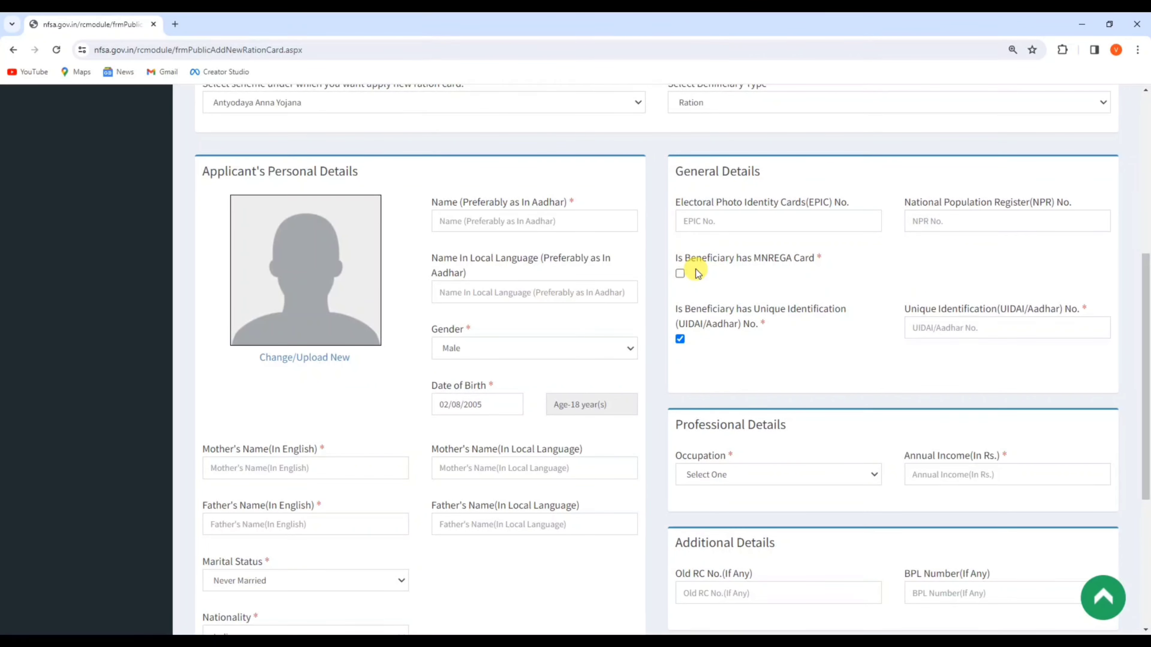
# Step: Examine the Aadhaar question under General Details and place the cursor in the Aadhaar number field
pyautogui.scroll(-3, 698, 273)
pyautogui.moveTo(677, 188); pyautogui.dragTo(757, 222)
pyautogui.click(917, 206)
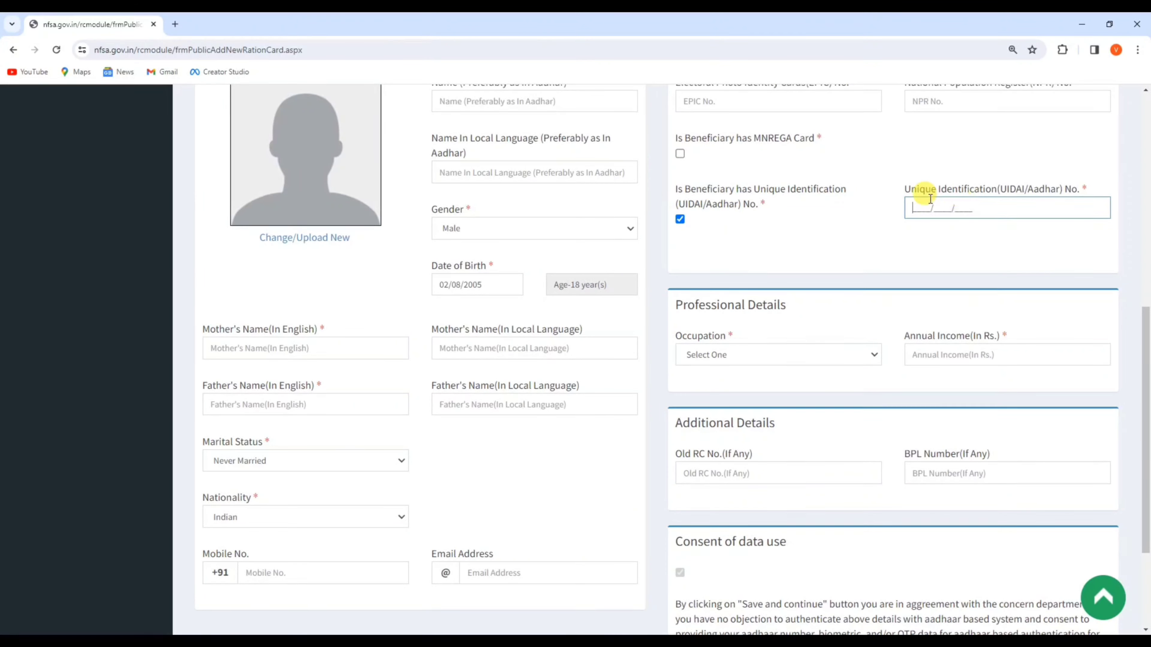
pyautogui.scroll(-3, 925, 203)
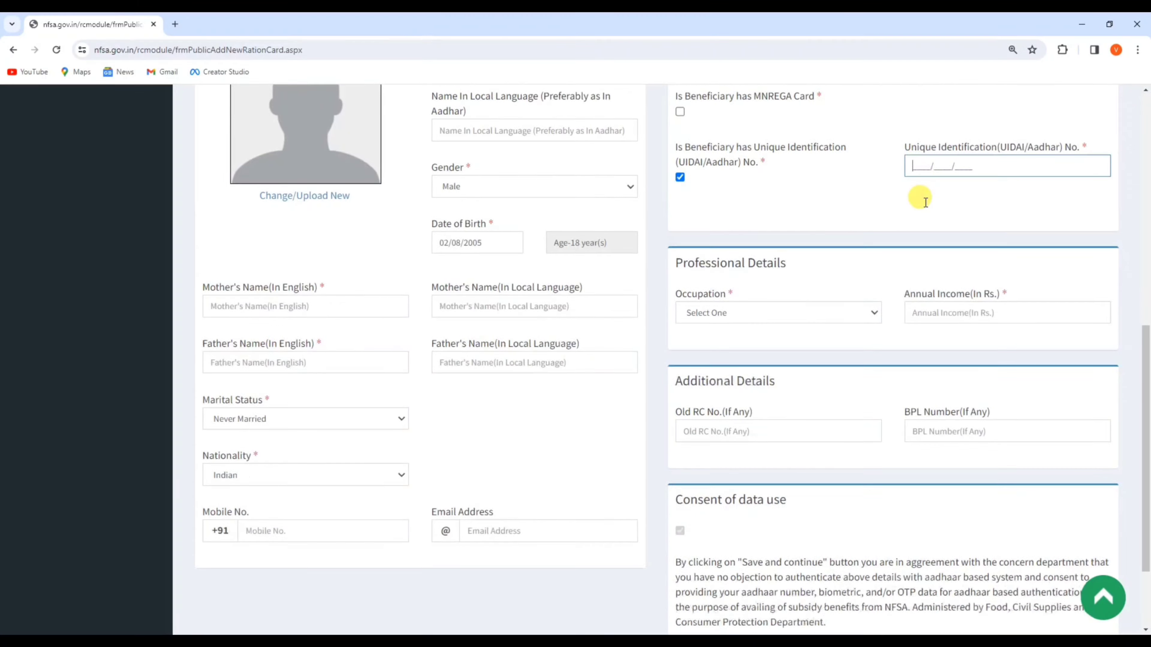
# Step: Set the applicant's occupation to DHOBI and save the general details to continue to the address details
pyautogui.moveTo(677, 217); pyautogui.dragTo(730, 218)
pyautogui.click(740, 236)
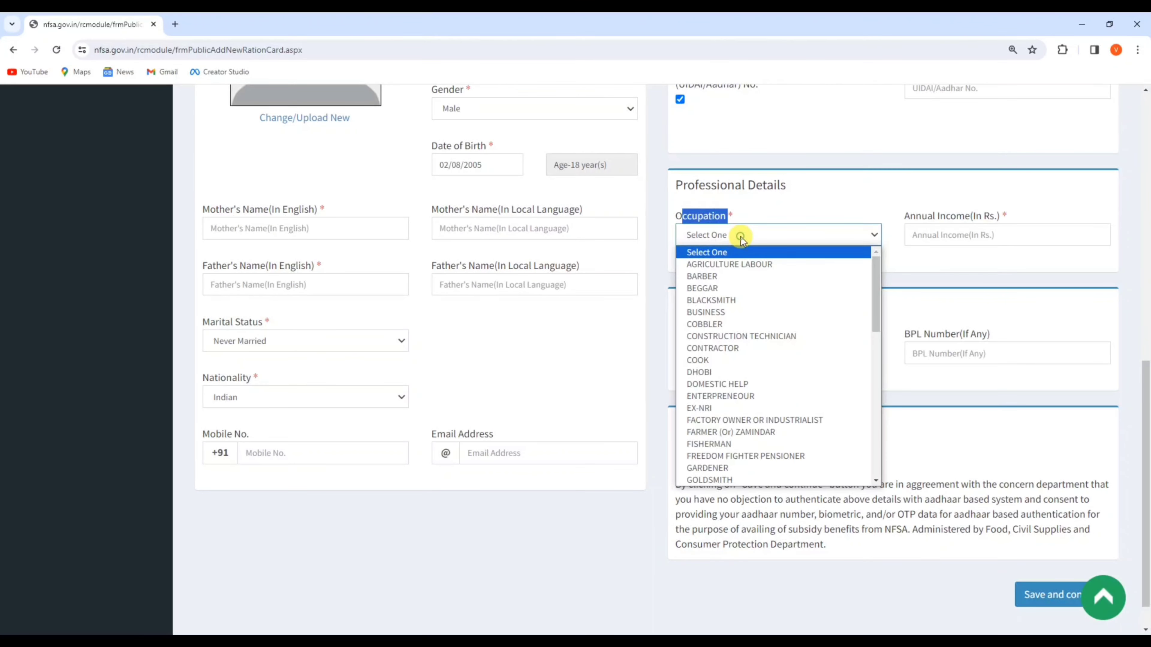
pyautogui.click(725, 376)
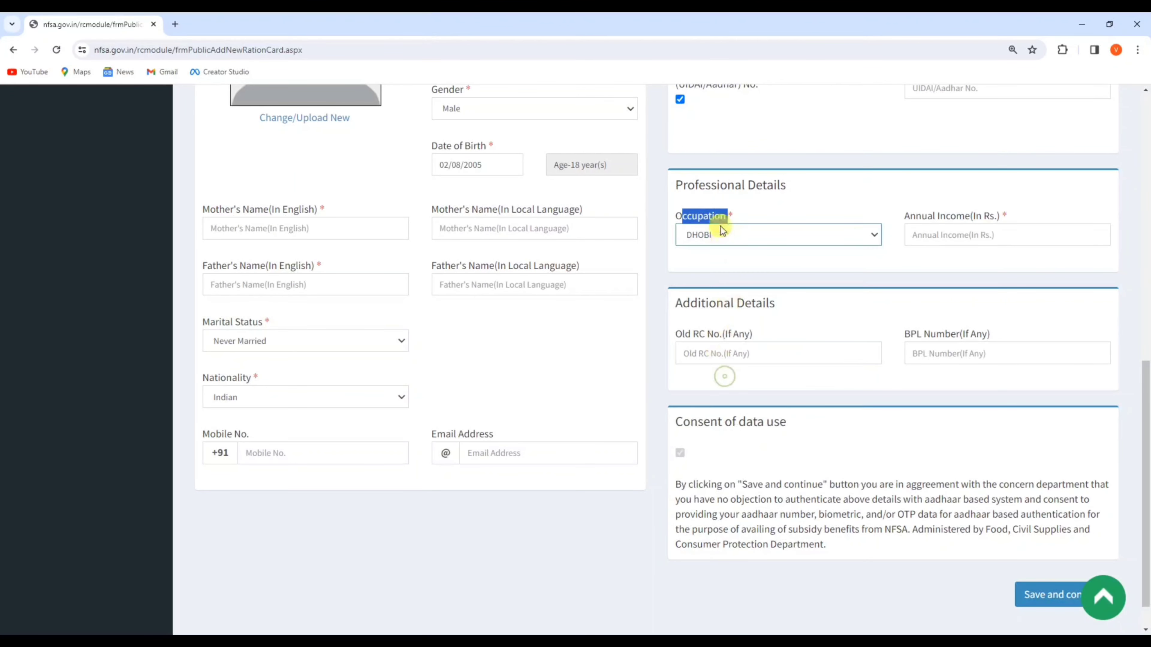
pyautogui.click(714, 251)
pyautogui.click(917, 235)
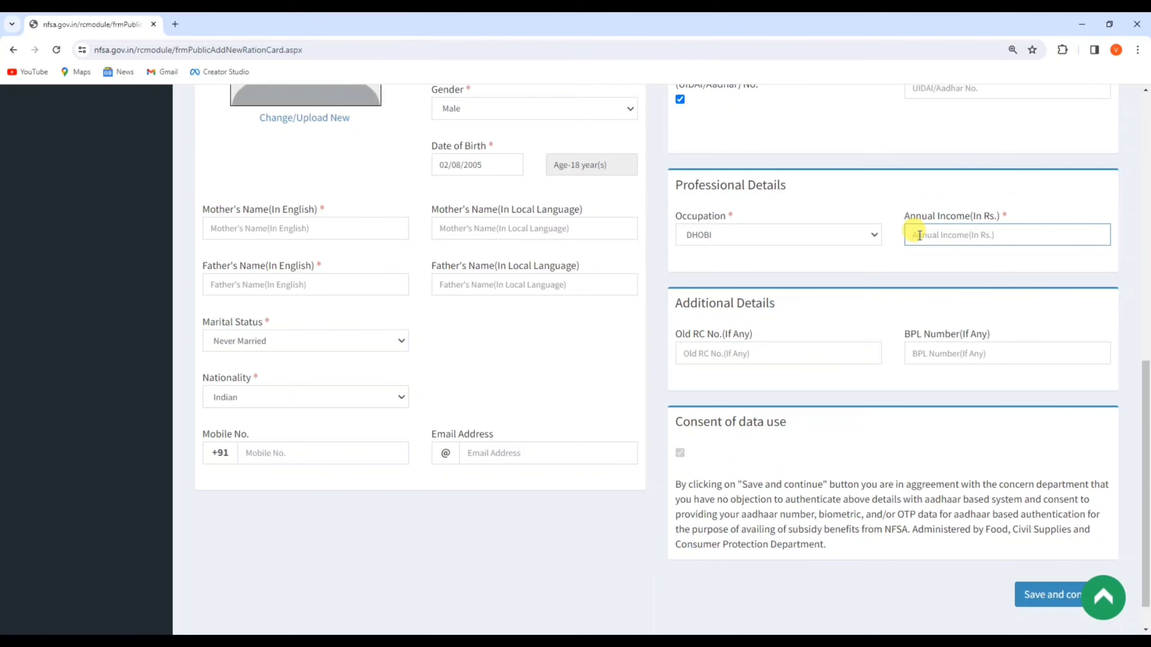
pyautogui.scroll(-1, 915, 232)
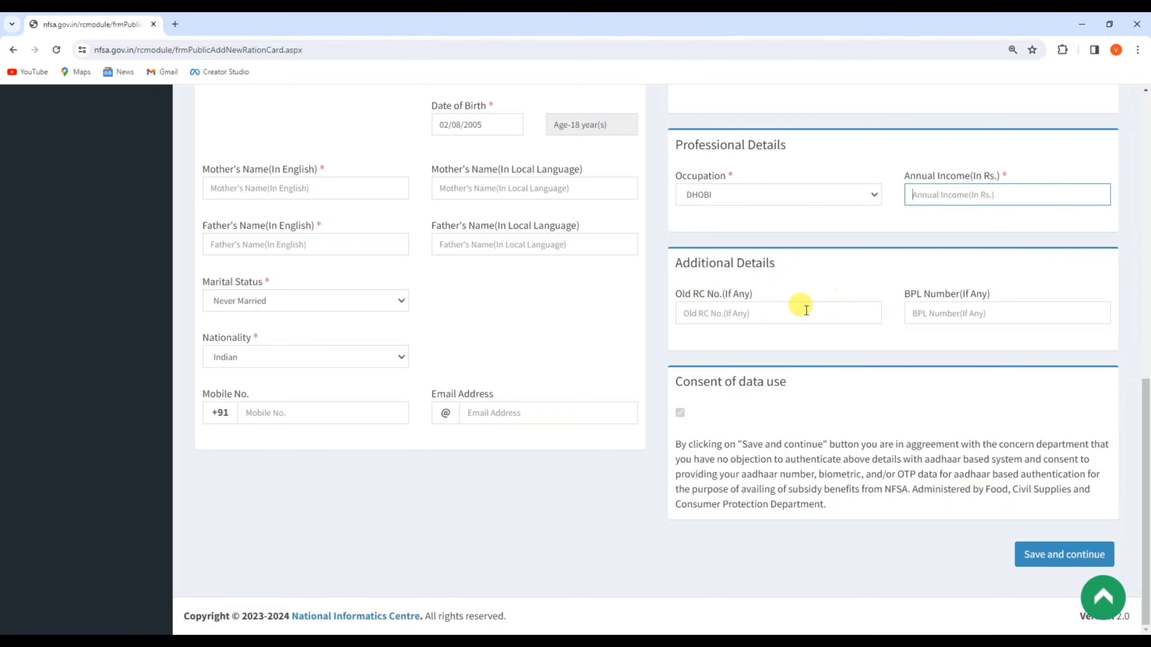
pyautogui.click(1052, 563)
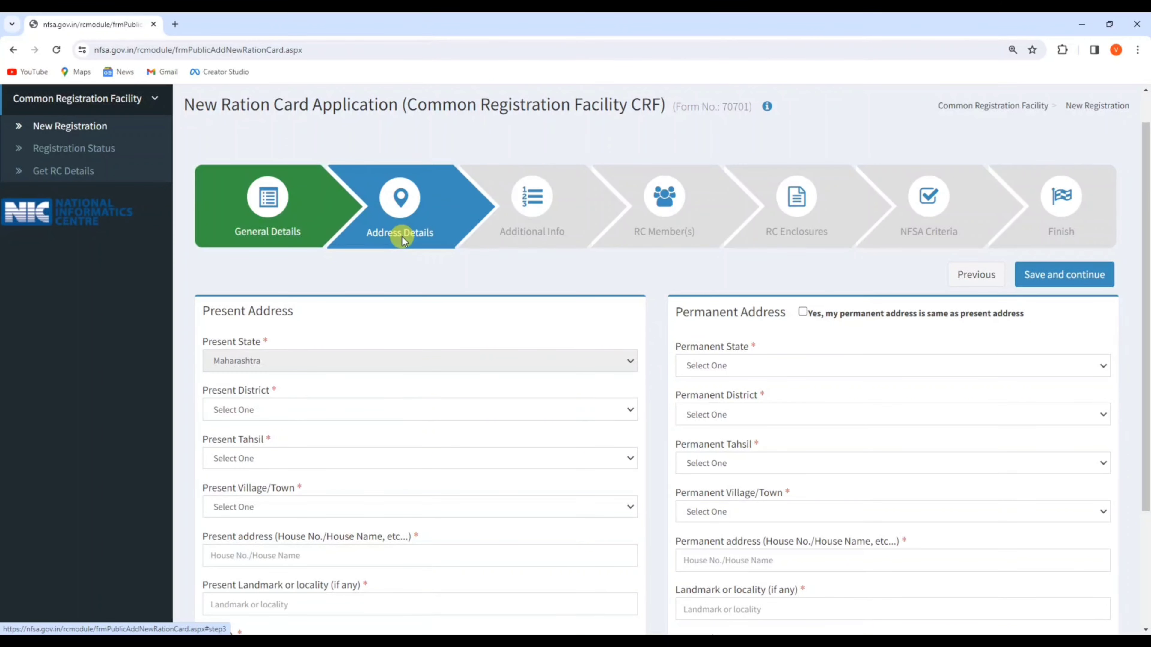
# Step: Mark the permanent address as the same as the present address and save the address details to continue
pyautogui.scroll(-3, 402, 237)
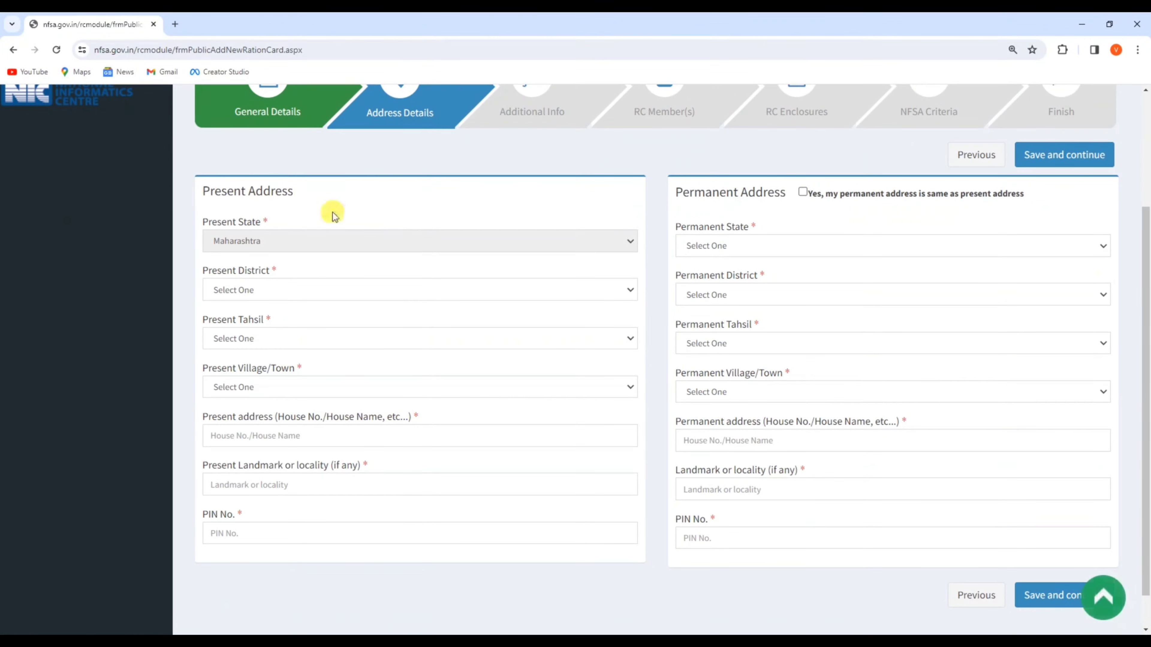
pyautogui.moveTo(206, 194); pyautogui.dragTo(299, 192)
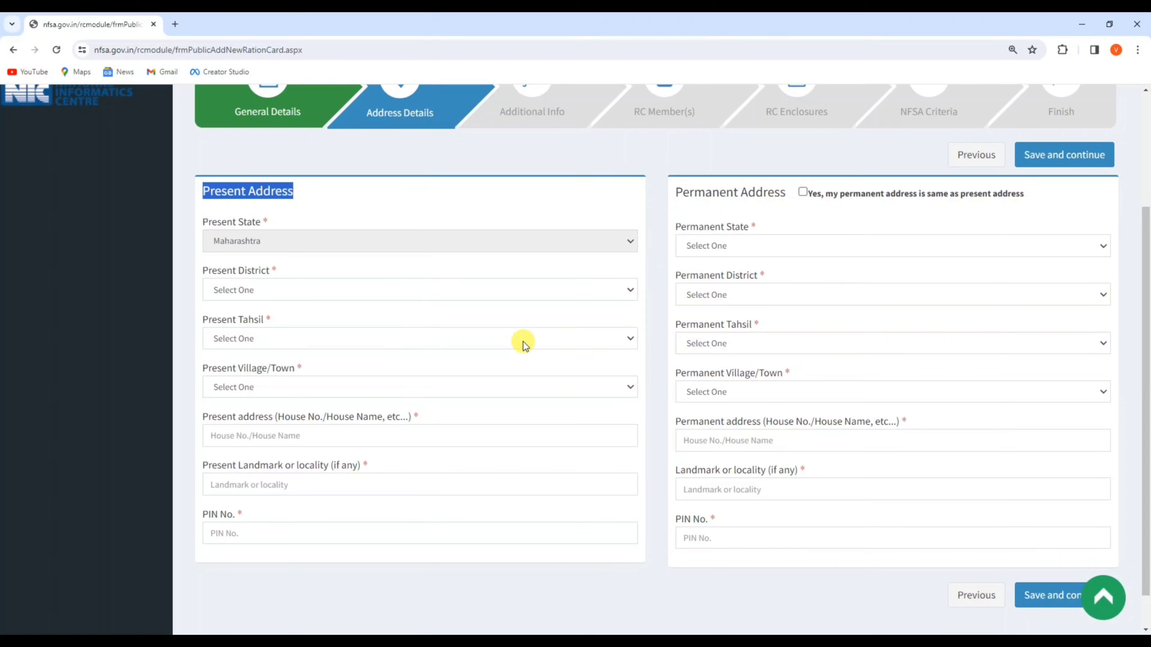
pyautogui.moveTo(676, 191); pyautogui.dragTo(781, 187)
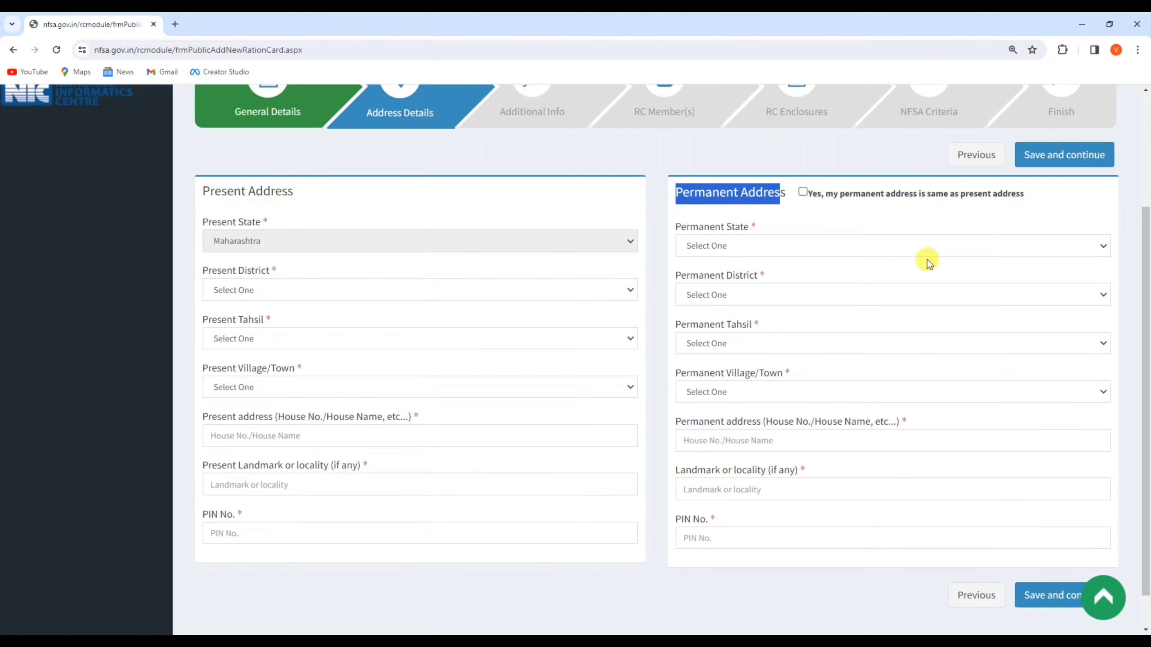
pyautogui.click(780, 217)
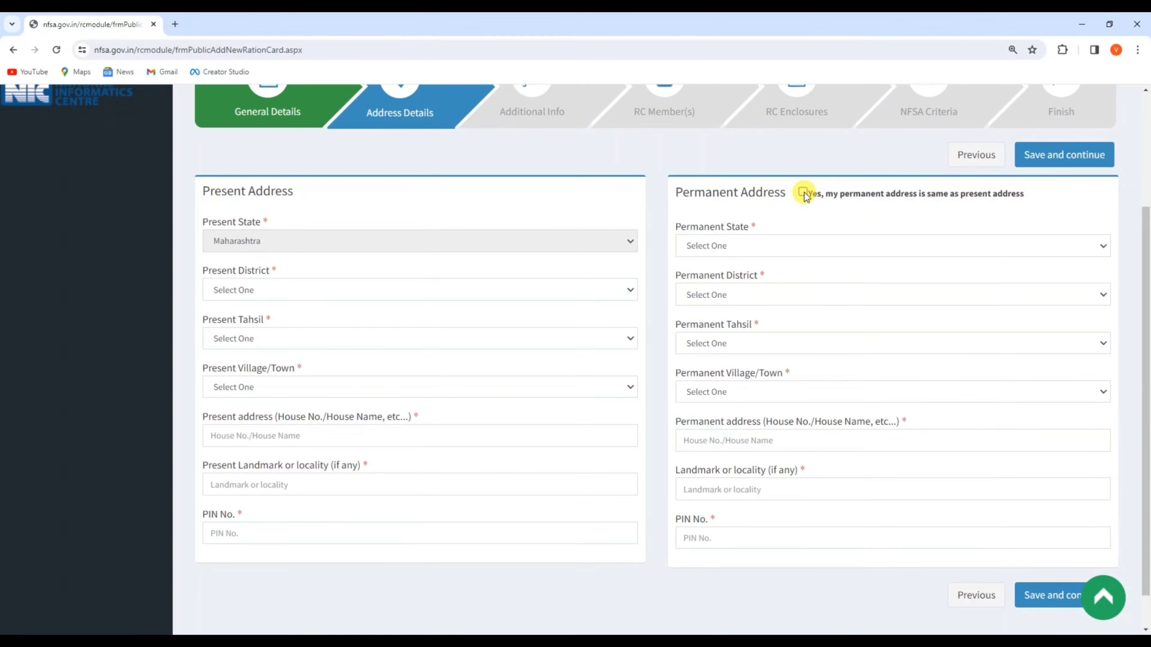
pyautogui.click(803, 193)
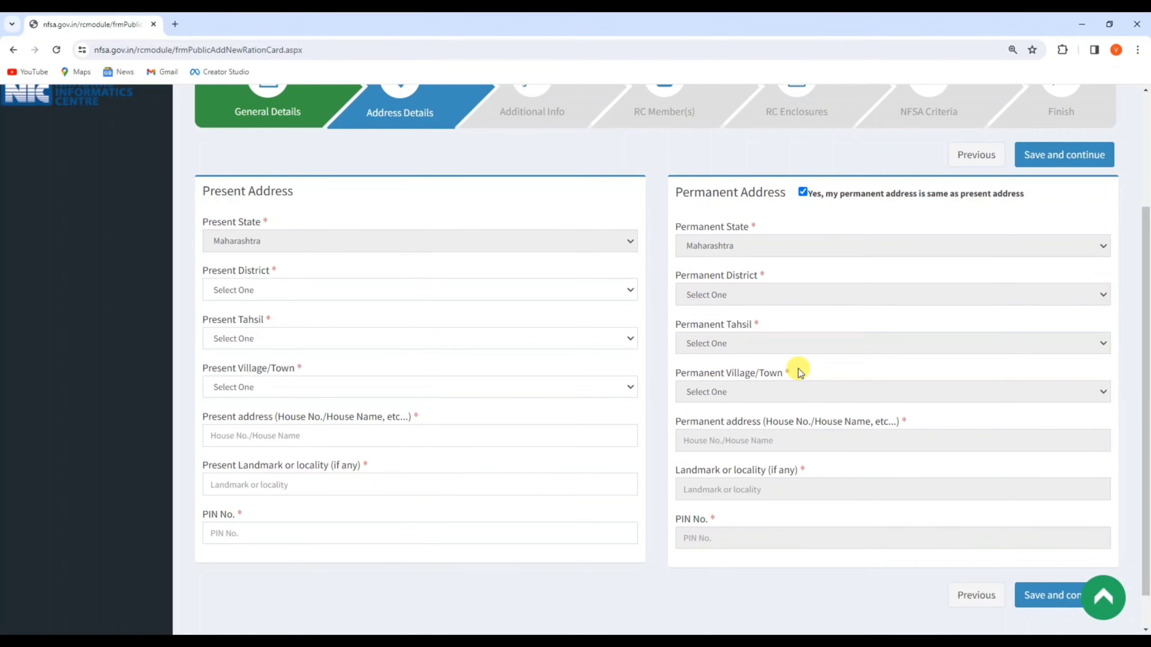
pyautogui.scroll(-1, 800, 372)
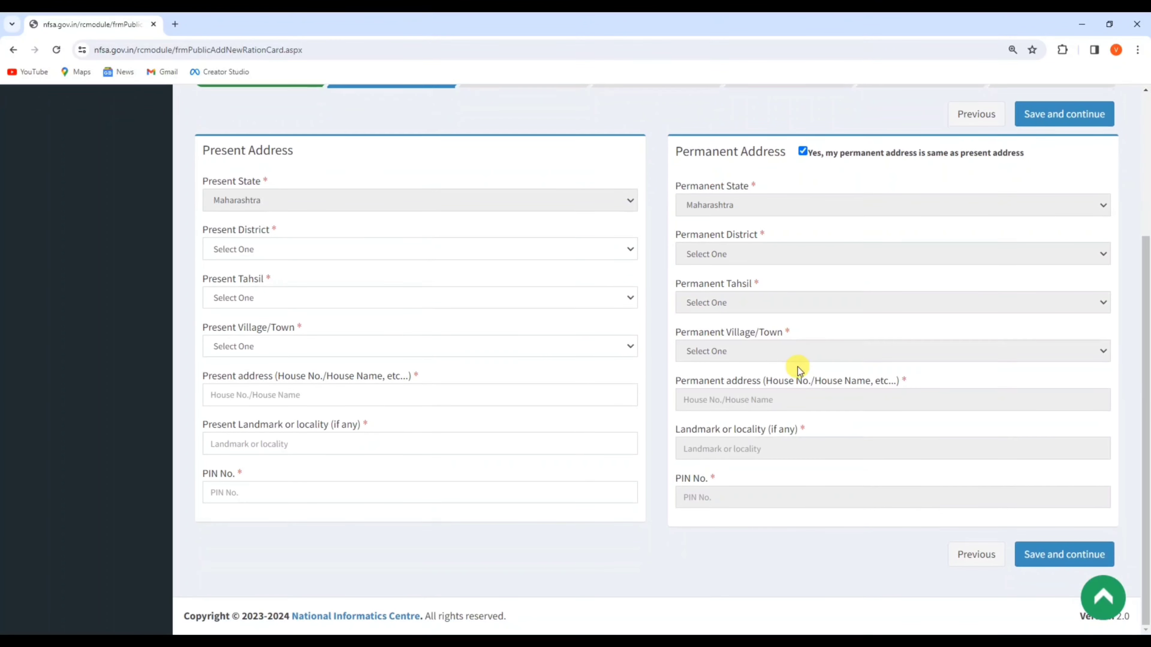
pyautogui.click(1057, 565)
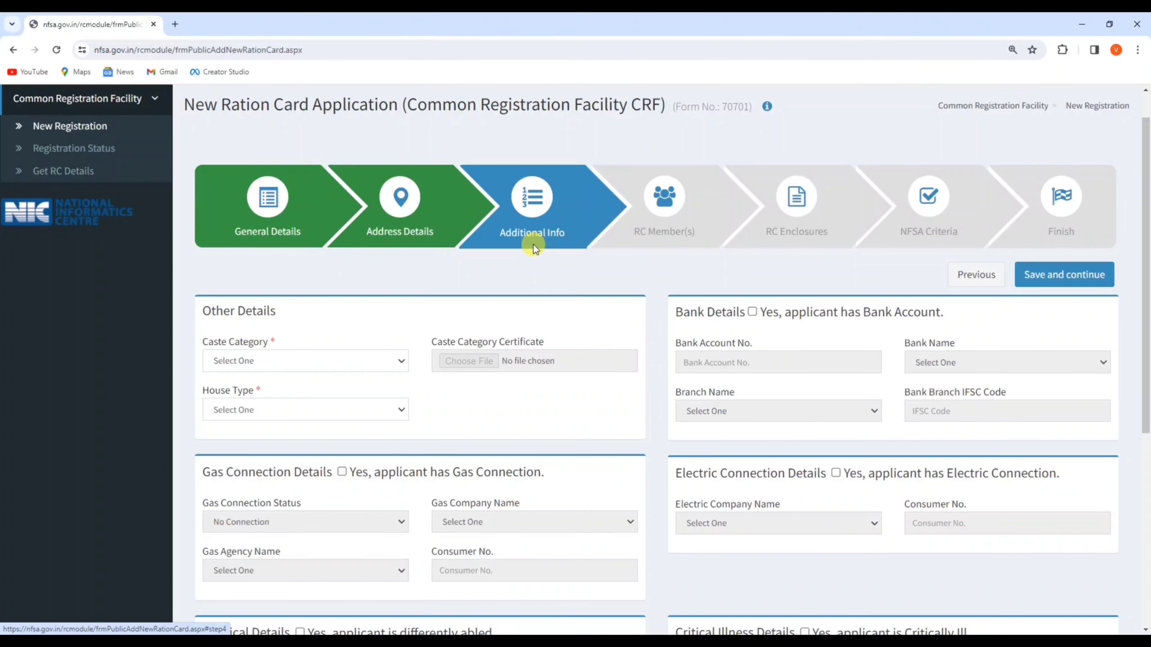
# Step: Set the caste category to GENERAL and the house type to Own Pucca House under Other Details
pyautogui.scroll(-3, 533, 244)
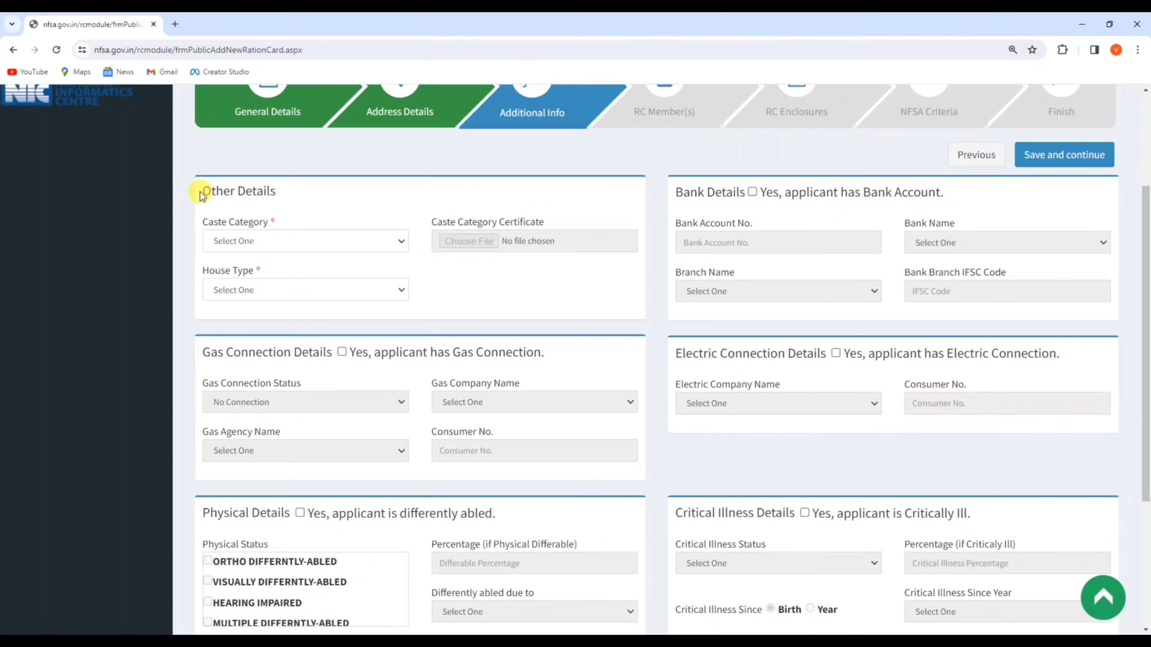
pyautogui.moveTo(198, 190); pyautogui.dragTo(274, 190)
pyautogui.click(268, 241)
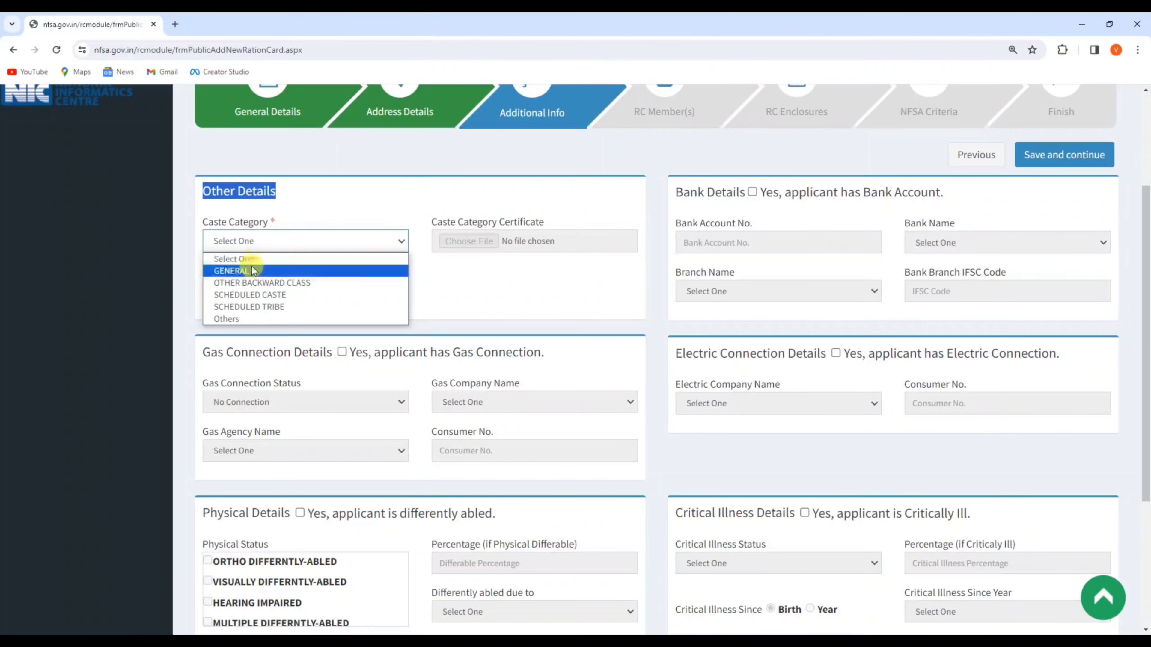
pyautogui.click(240, 271)
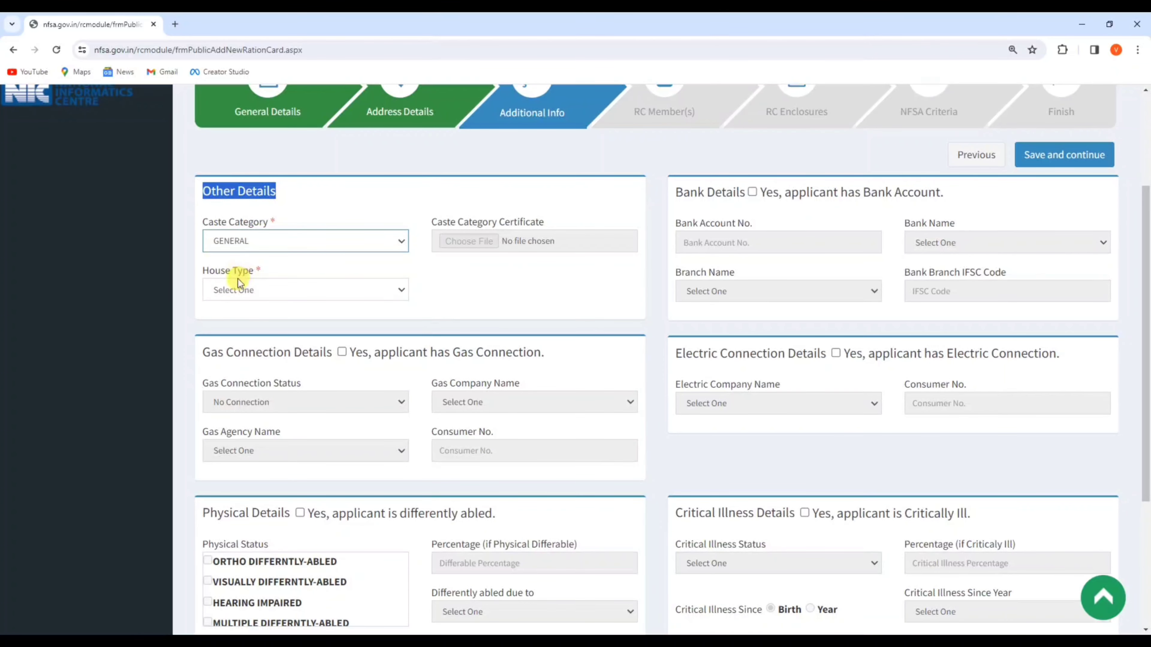
pyautogui.moveTo(202, 270); pyautogui.dragTo(254, 270)
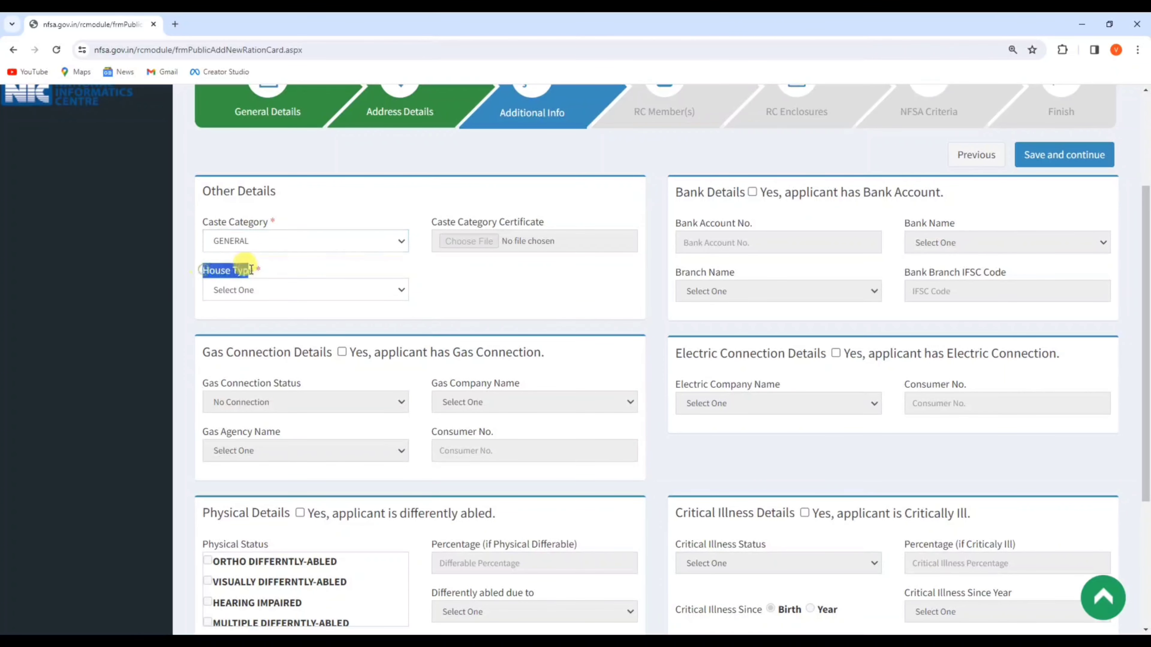
pyautogui.click(244, 294)
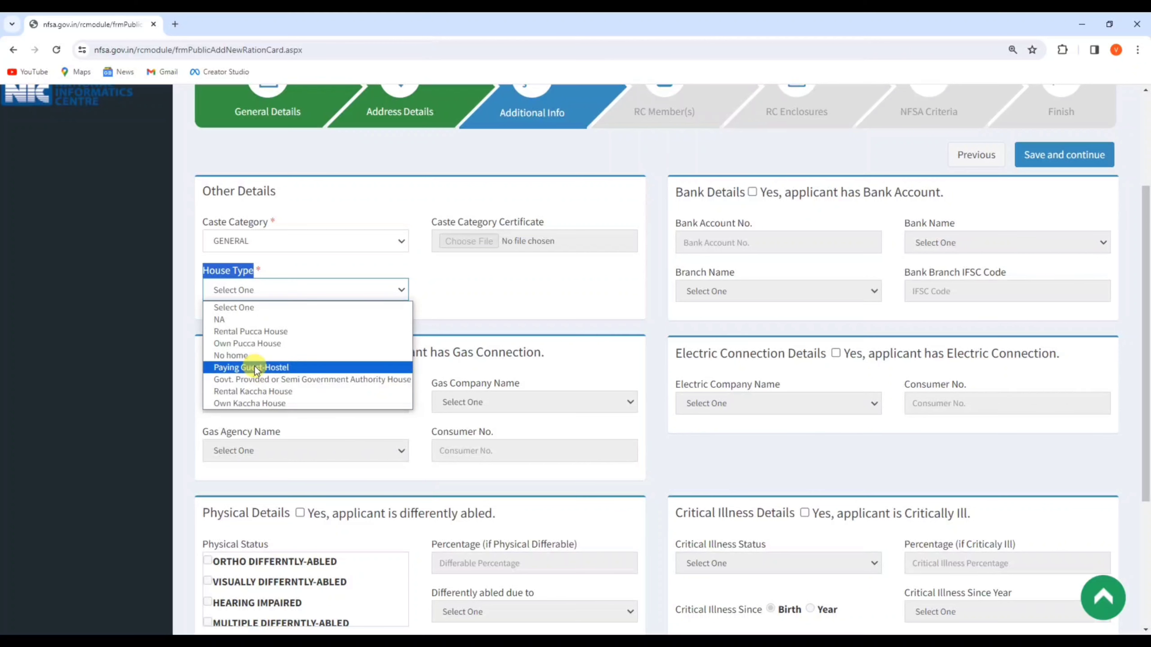
pyautogui.click(255, 343)
pyautogui.click(258, 310)
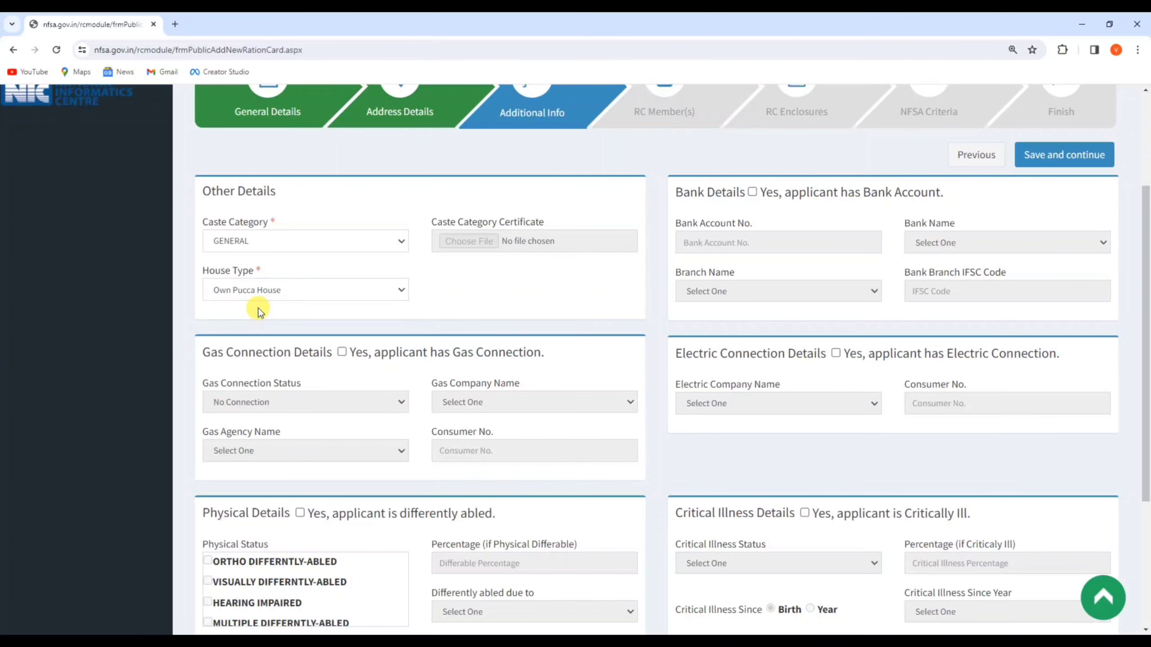
# Step: Mark the applicant as having a bank account to inspect the required bank fields, and clear that mark again
pyautogui.moveTo(674, 194); pyautogui.dragTo(752, 193)
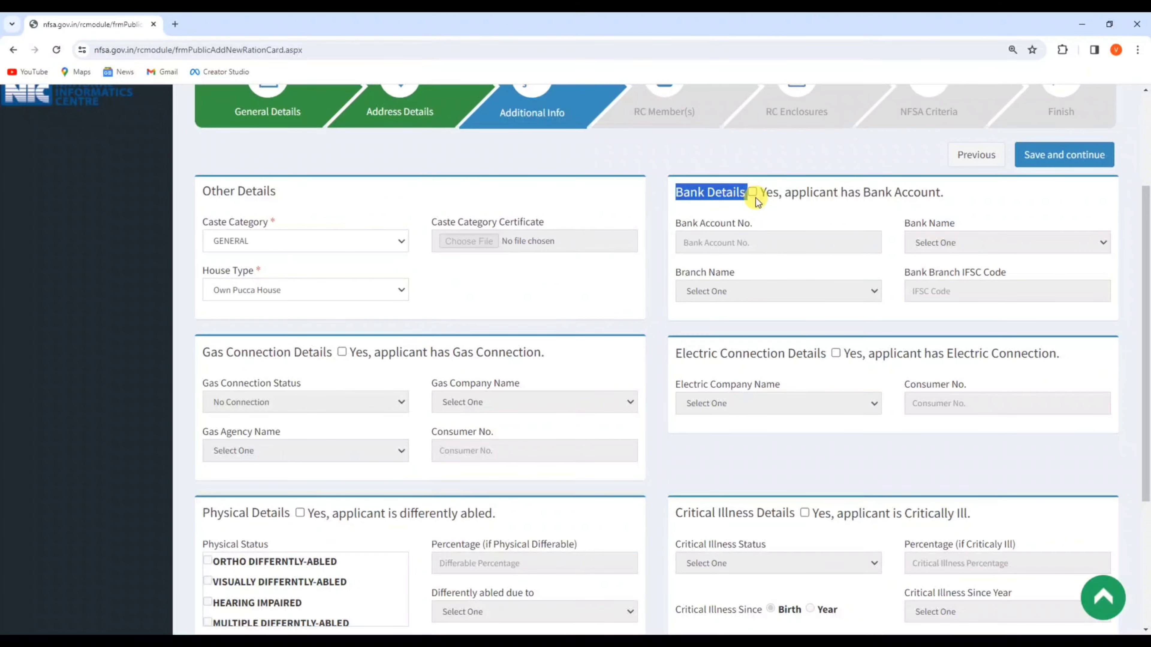
pyautogui.click(753, 193)
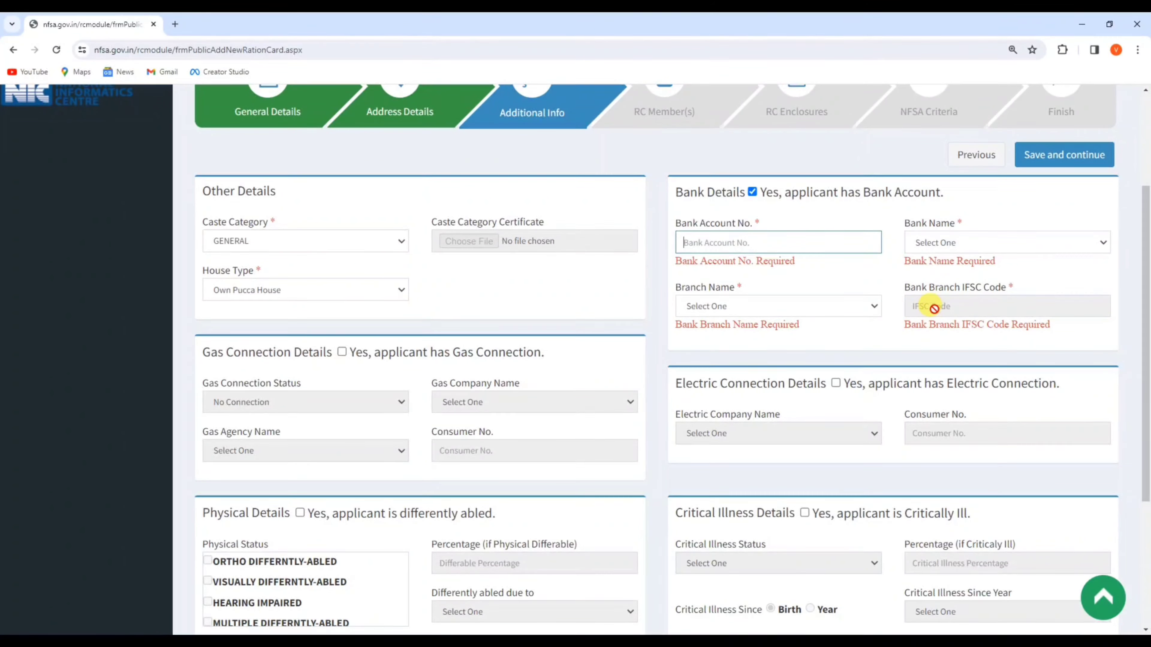
pyautogui.click(752, 191)
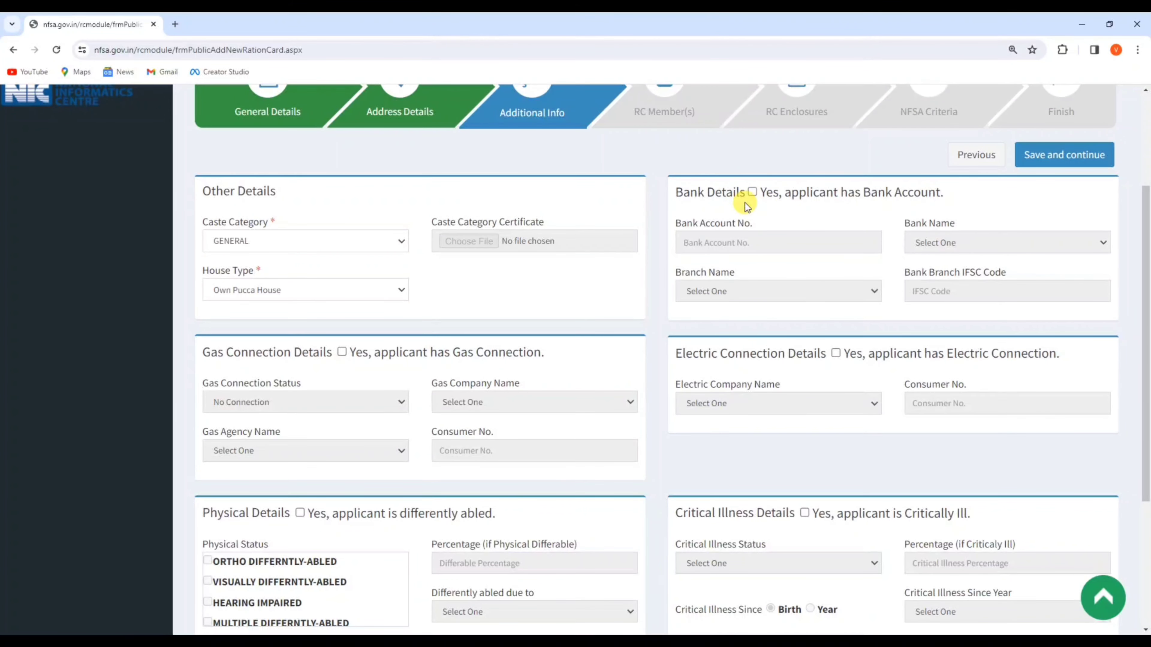
# Step: Mark the applicant as having a gas connection to inspect the required gas fields, and clear that mark again
pyautogui.scroll(-3, 745, 203)
pyautogui.moveTo(201, 232); pyautogui.dragTo(324, 238)
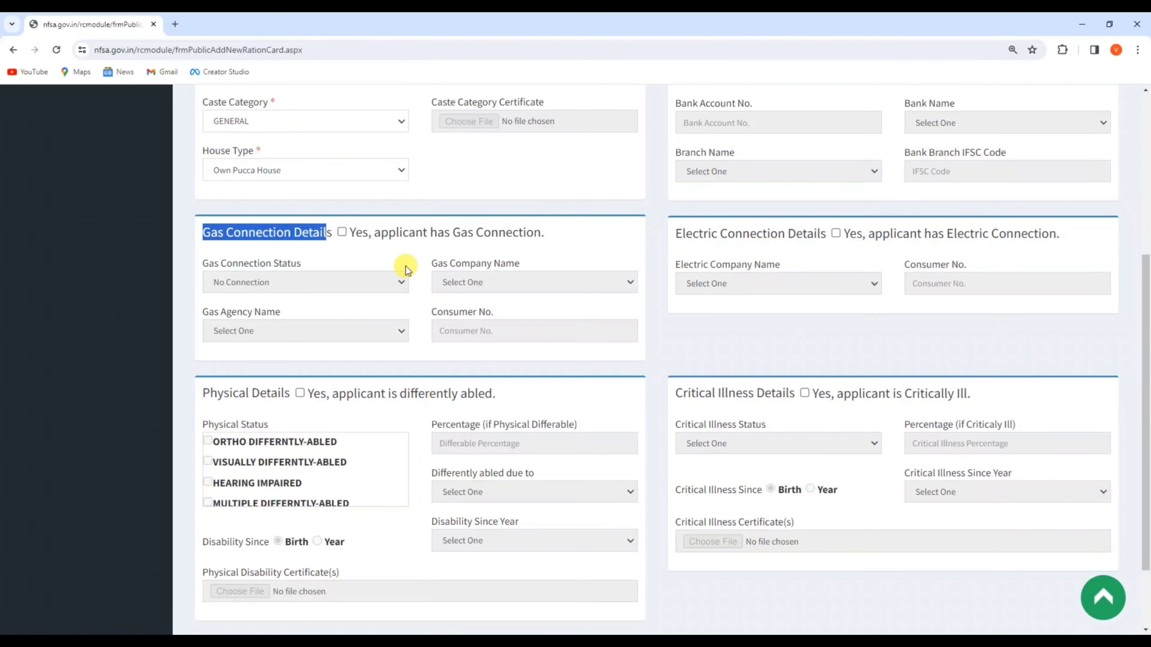
pyautogui.click(342, 233)
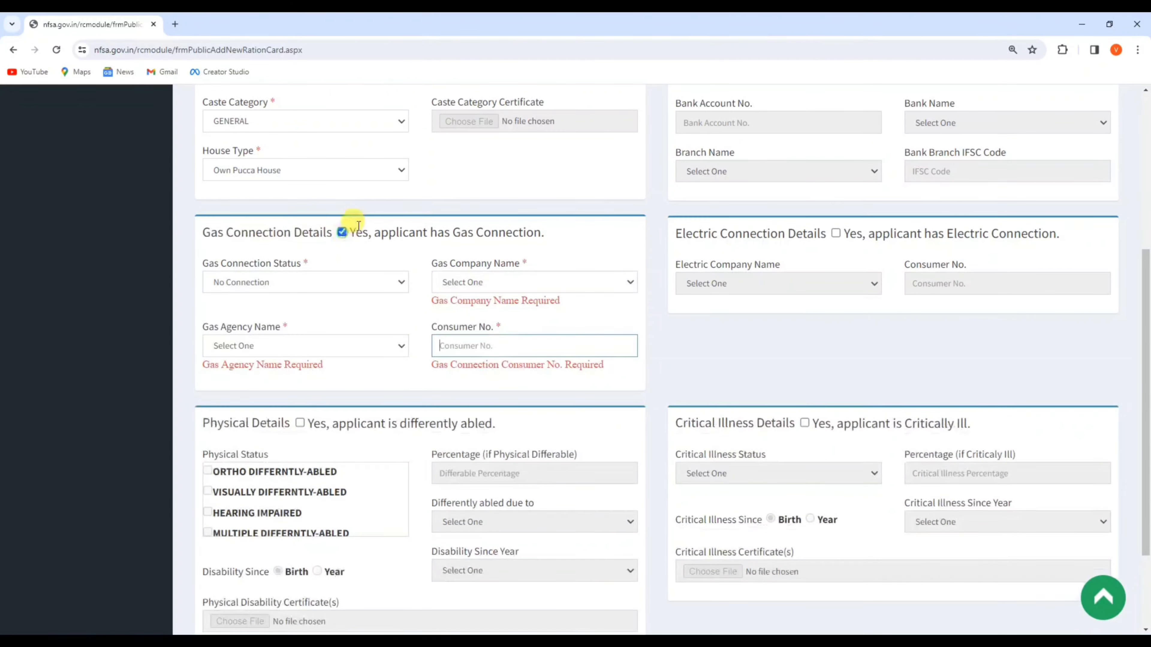
pyautogui.click(342, 232)
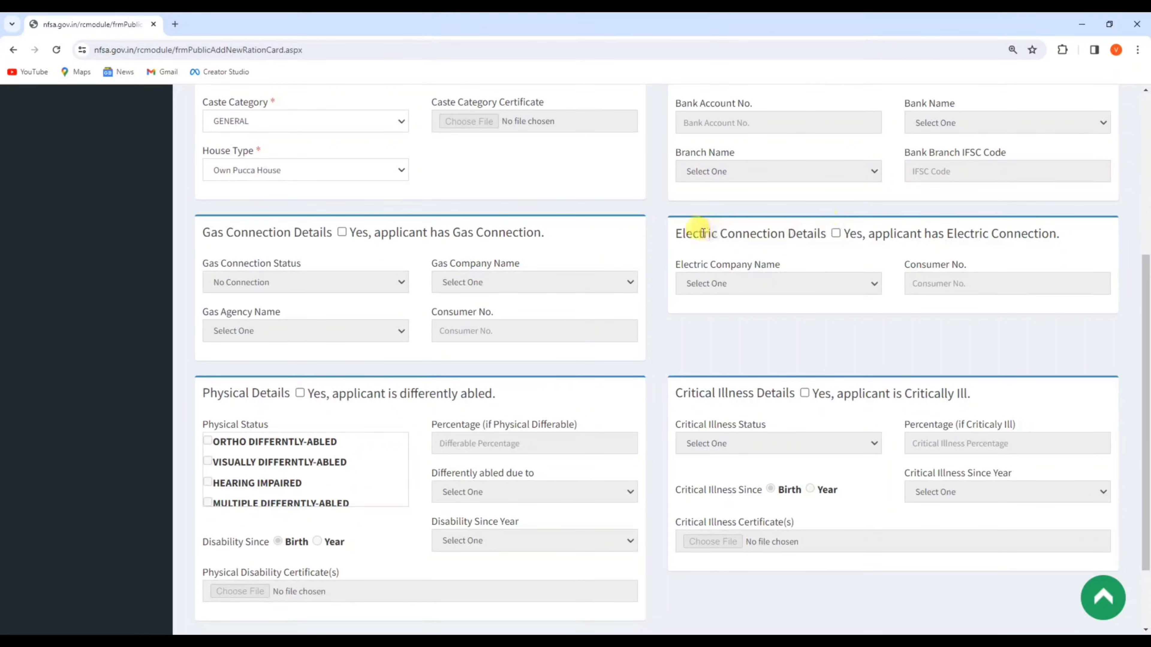
# Step: Review the electric connection, physical and critical illness sections without marking any, and save the additional information to continue
pyautogui.moveTo(684, 235); pyautogui.dragTo(789, 224)
pyautogui.scroll(-2, 790, 225)
pyautogui.moveTo(204, 299); pyautogui.dragTo(284, 299)
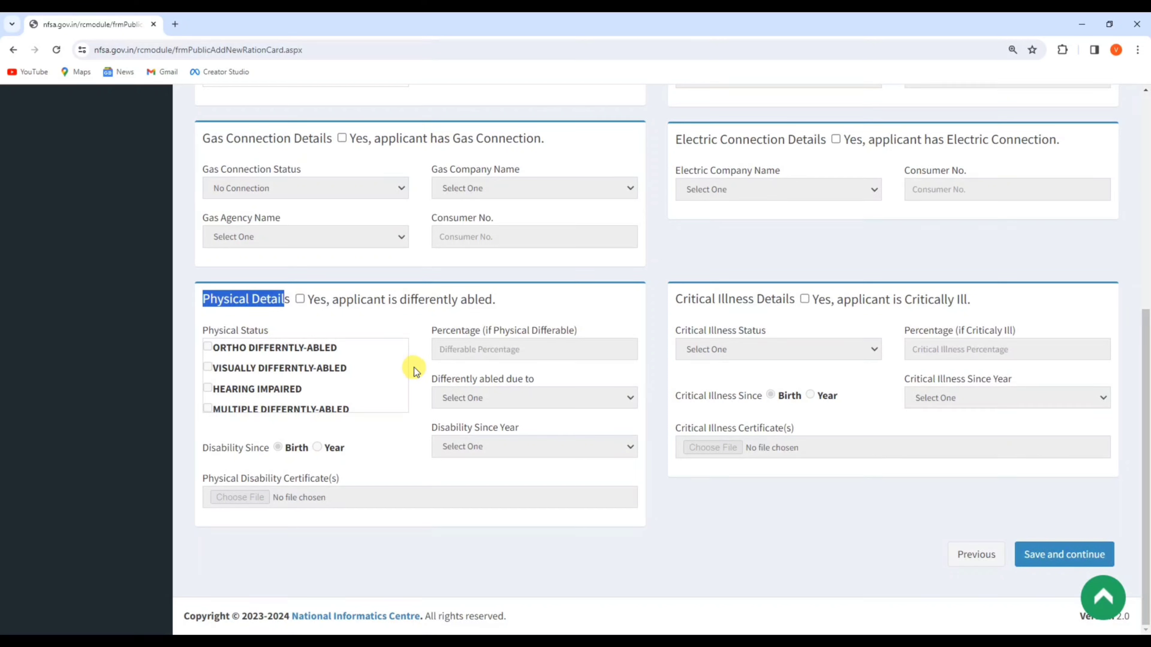
pyautogui.click(414, 370)
pyautogui.moveTo(675, 299); pyautogui.dragTo(793, 301)
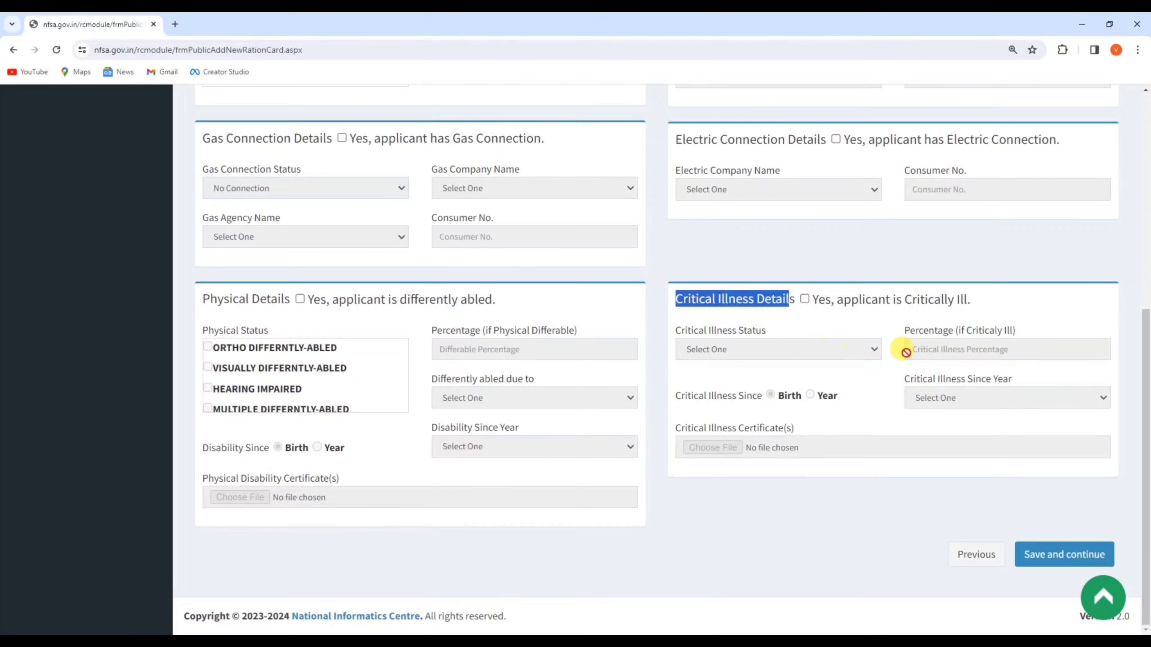
pyautogui.click(875, 389)
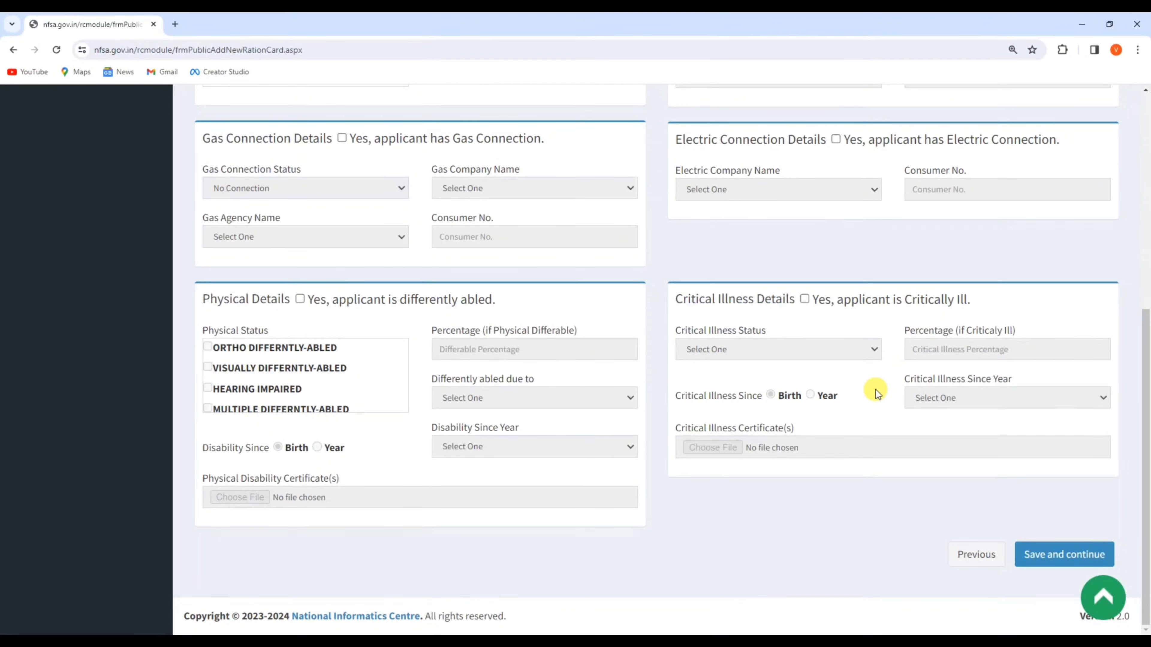
pyautogui.click(1058, 563)
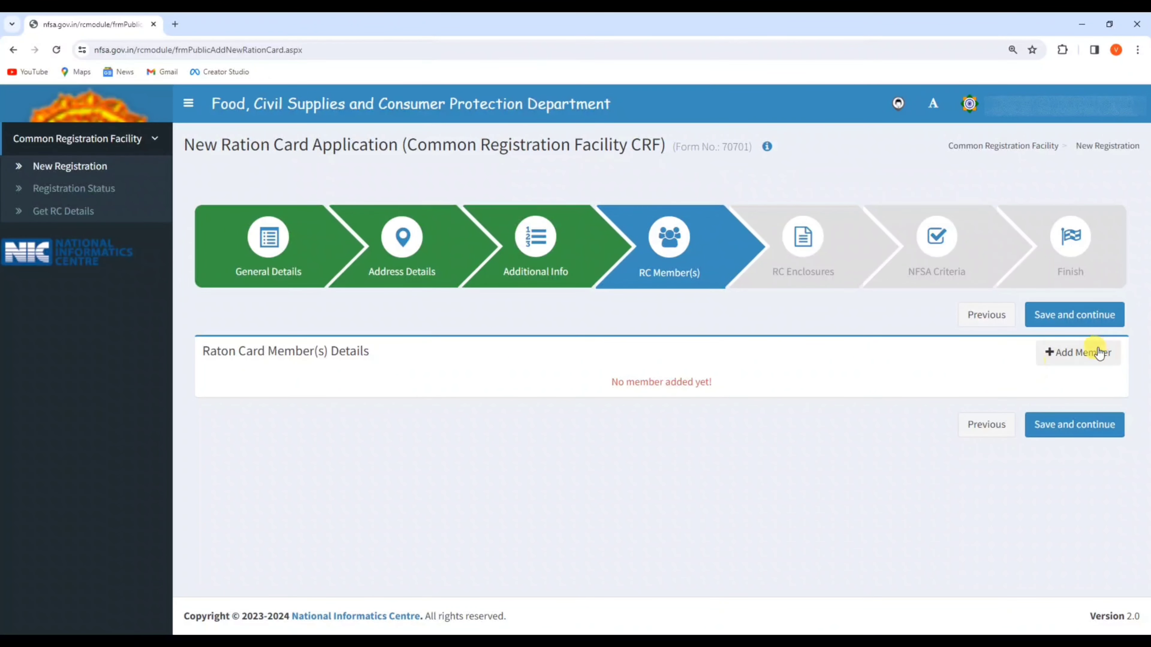
# Step: Open a new member form, review and submit it, and save the RC Member(s) section to continue
pyautogui.click(1067, 362)
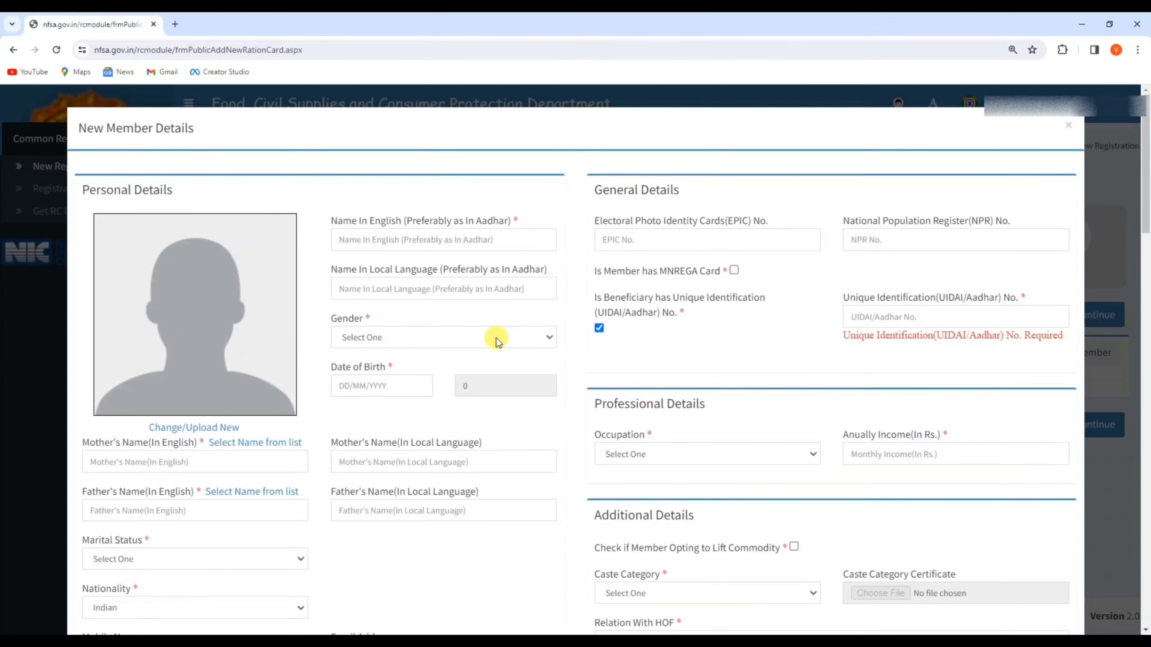
pyautogui.scroll(-5, 505, 334)
pyautogui.scroll(-12, 499, 346)
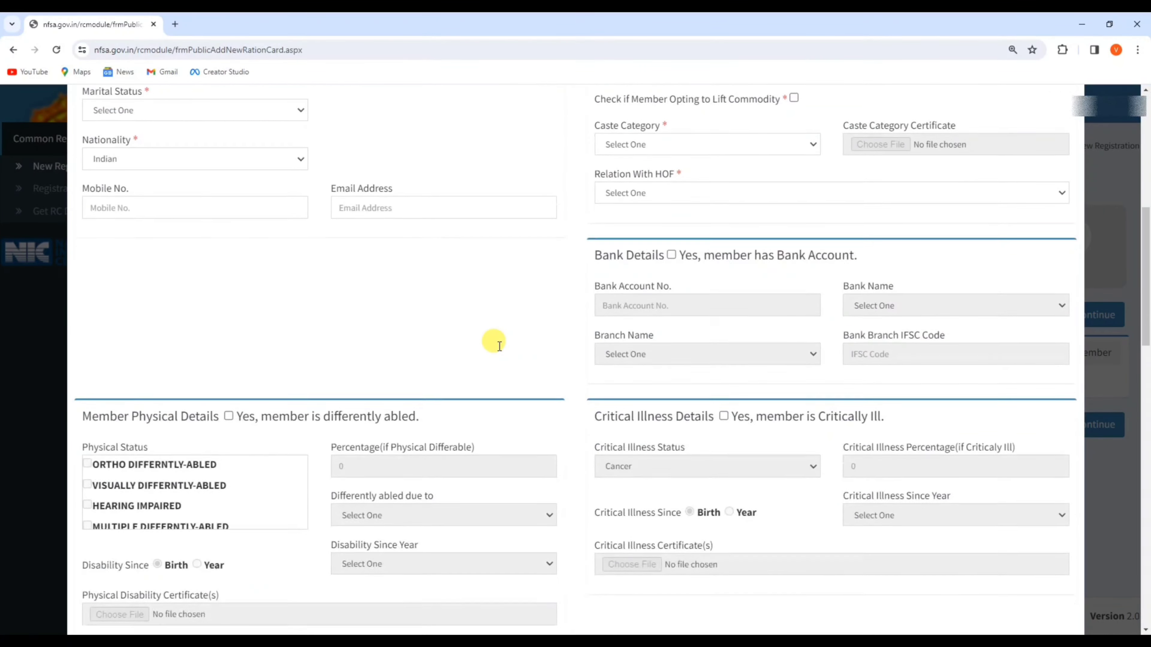
pyautogui.scroll(-4, 499, 346)
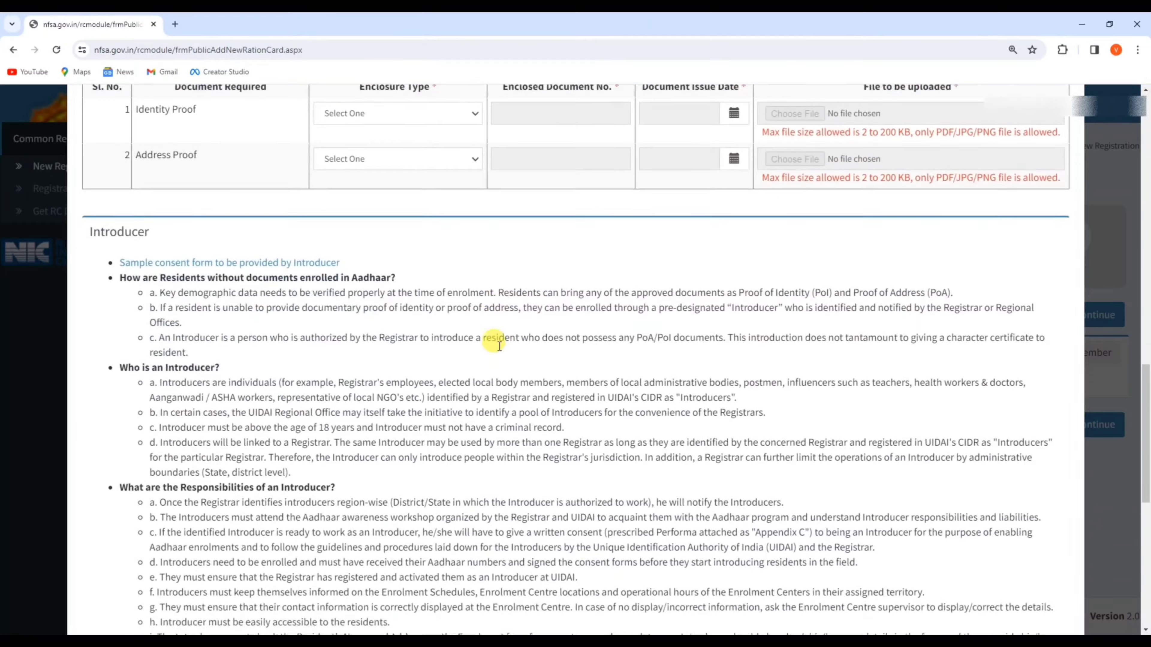
pyautogui.scroll(4, 498, 346)
pyautogui.scroll(-12, 497, 345)
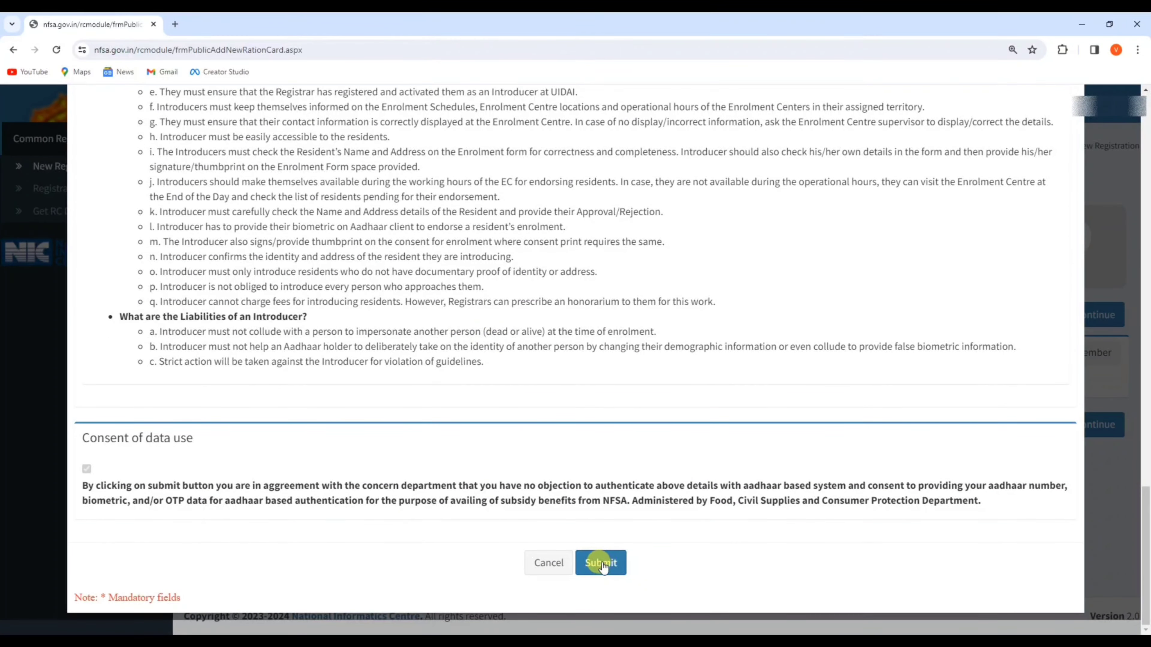
pyautogui.click(603, 563)
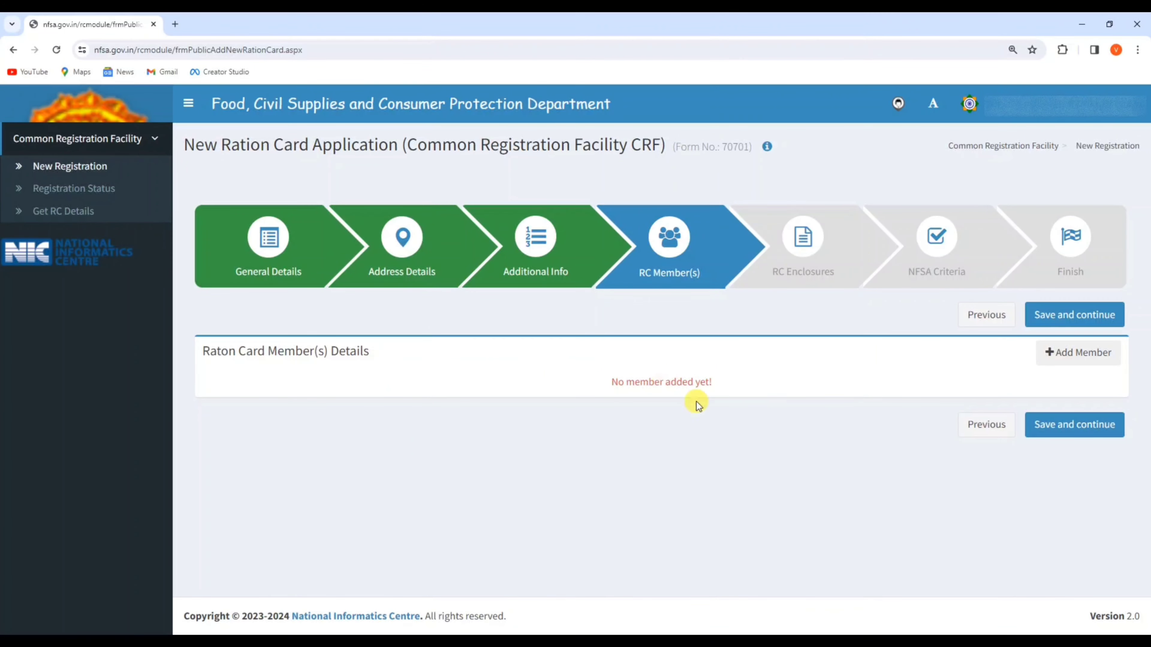
pyautogui.click(1063, 434)
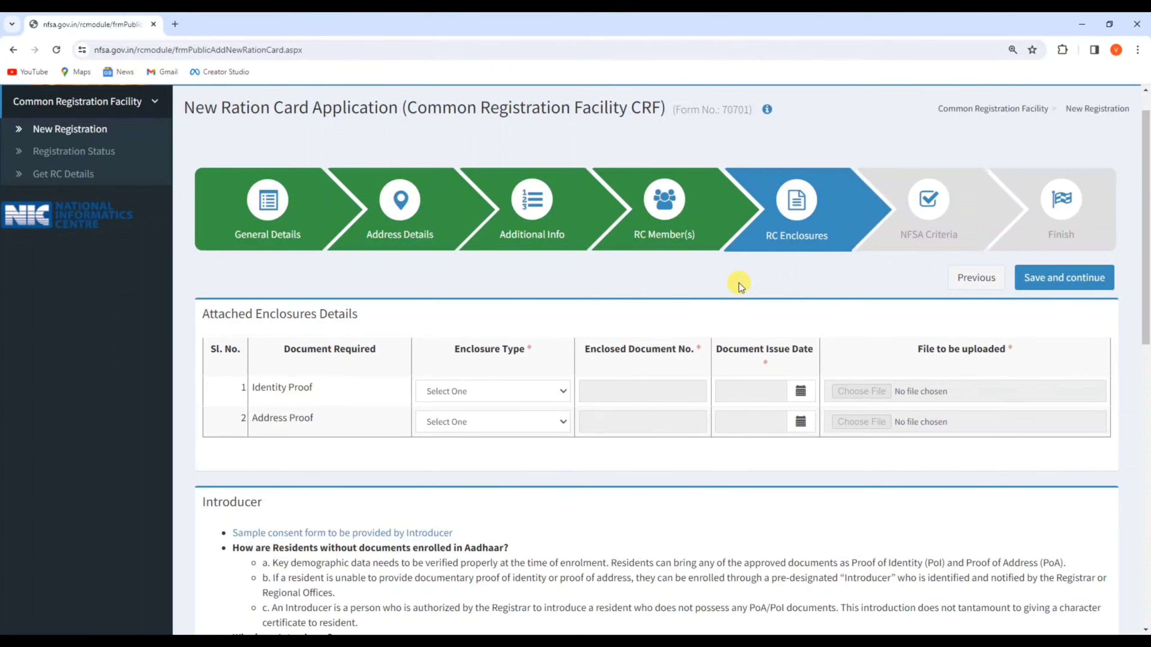
# Step: Set the Identity Proof enclosure type to Aadhaar Card and review its document number, issue date and file upload requirements
pyautogui.moveTo(316, 390); pyautogui.dragTo(251, 392)
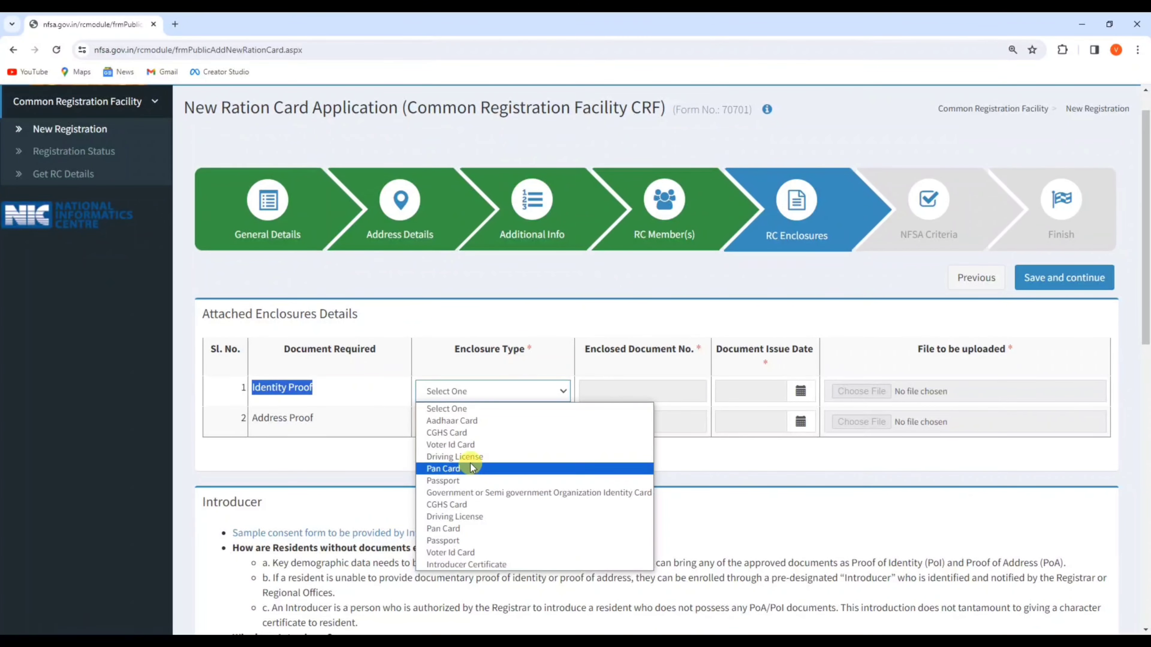
pyautogui.click(467, 422)
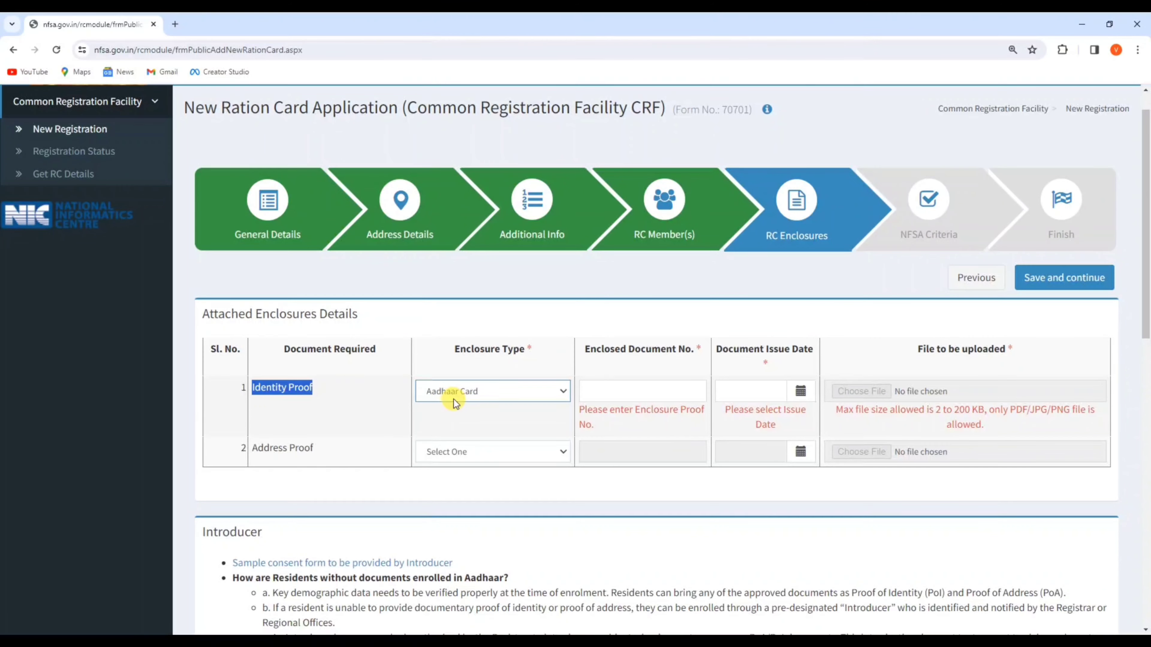
pyautogui.click(604, 391)
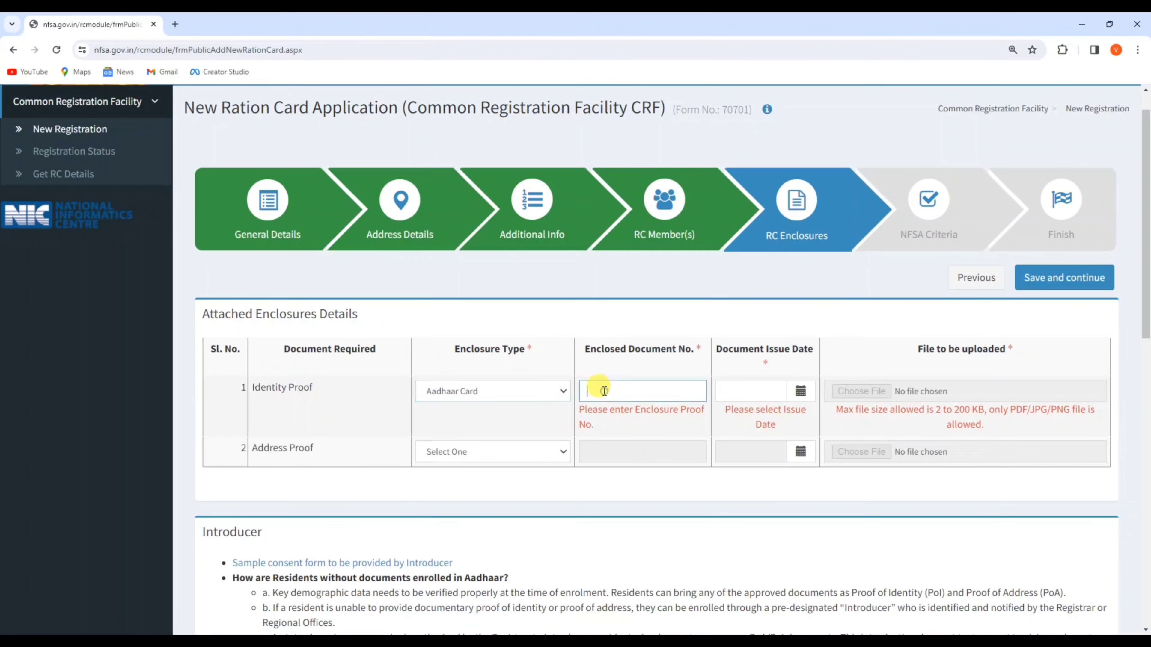
pyautogui.moveTo(748, 350); pyautogui.dragTo(811, 347)
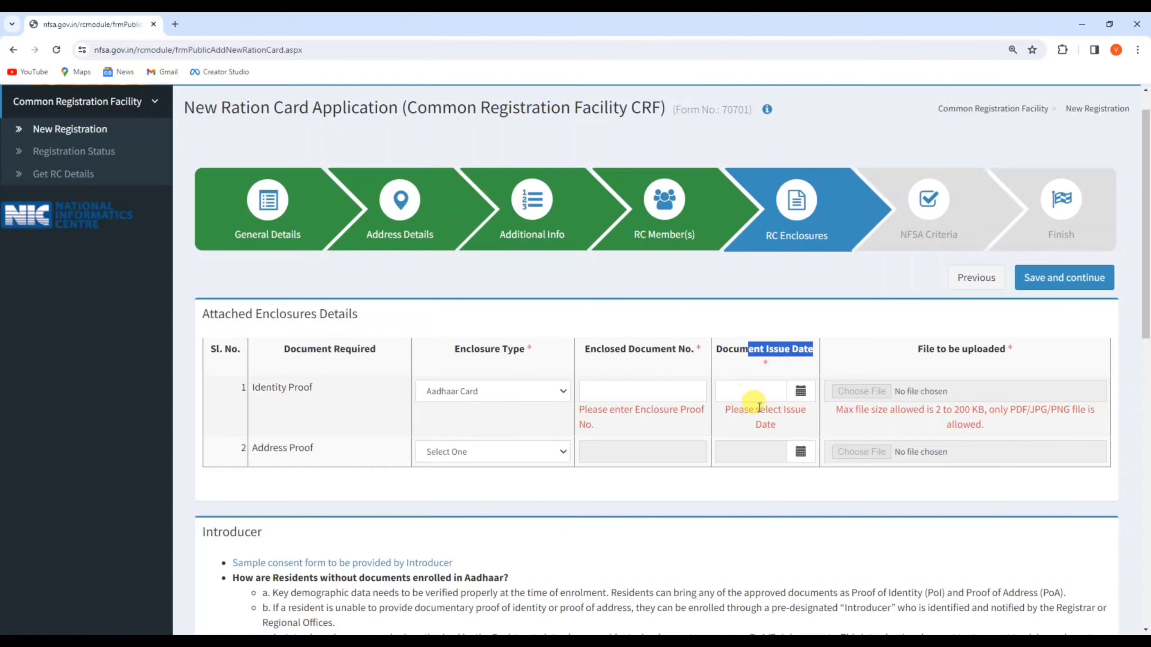
pyautogui.moveTo(918, 352); pyautogui.dragTo(1015, 350)
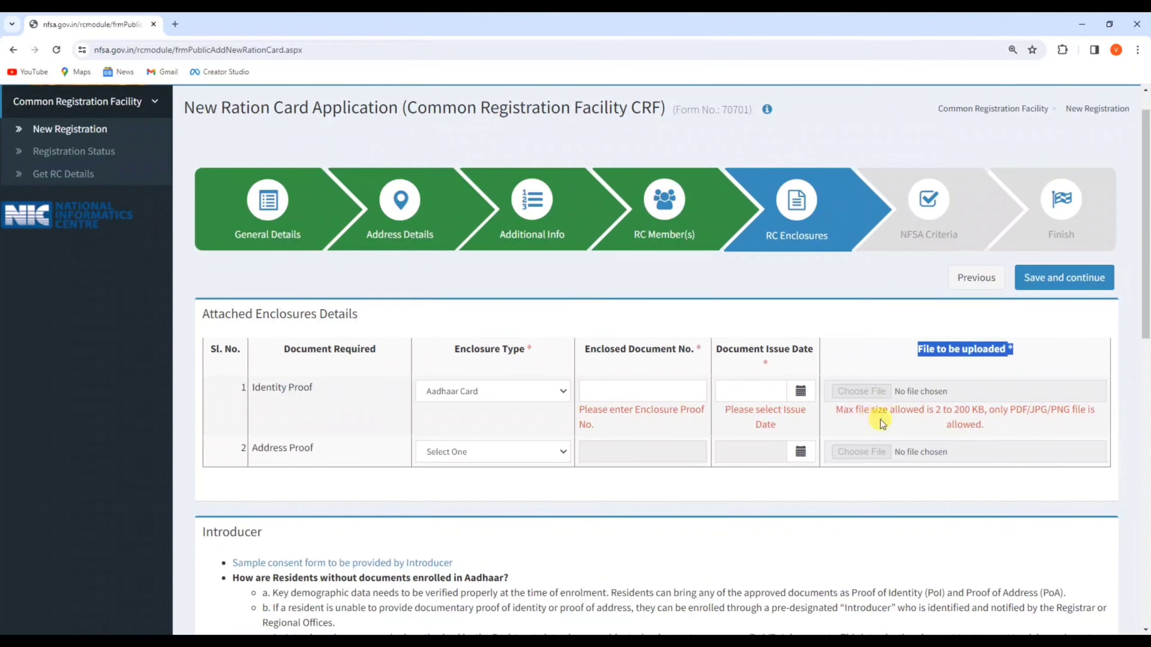
pyautogui.moveTo(936, 410); pyautogui.dragTo(991, 407)
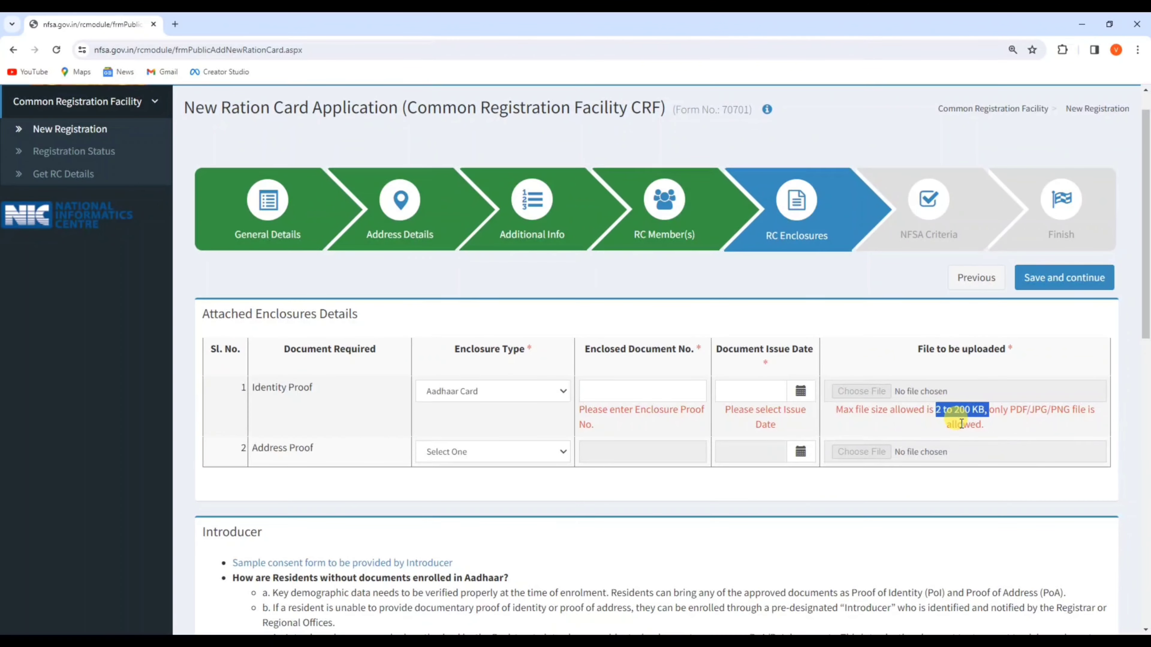
# Step: Set the Address Proof enclosure type to Bank Passbook and save the enclosures section to continue
pyautogui.moveTo(252, 448); pyautogui.dragTo(337, 448)
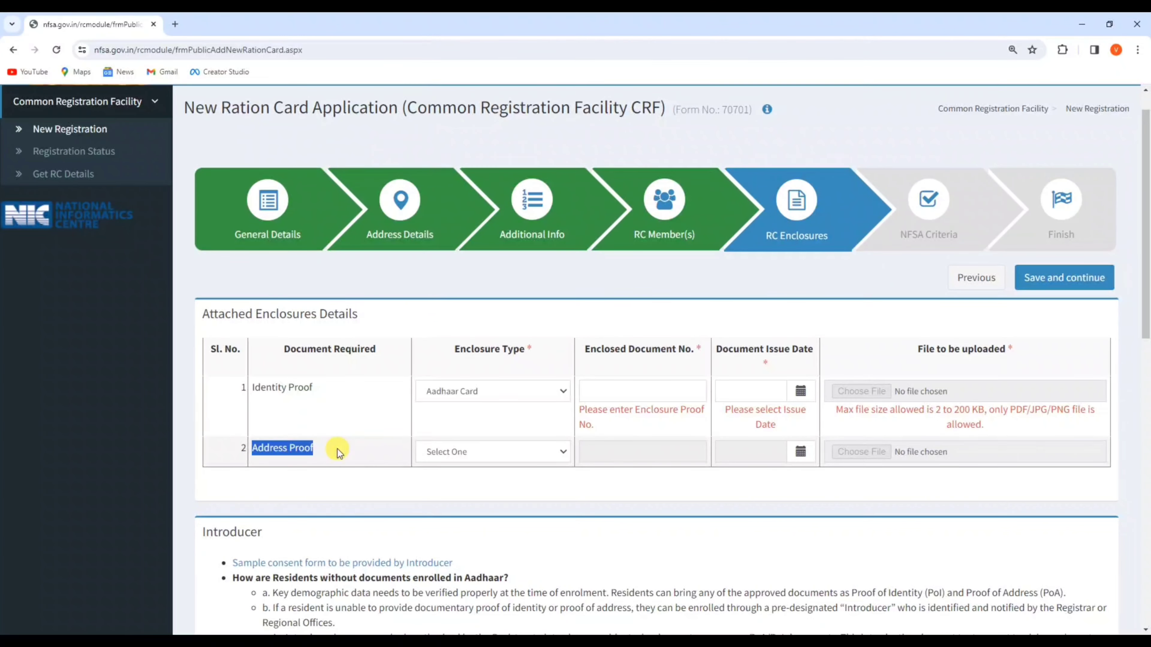
pyautogui.click(442, 454)
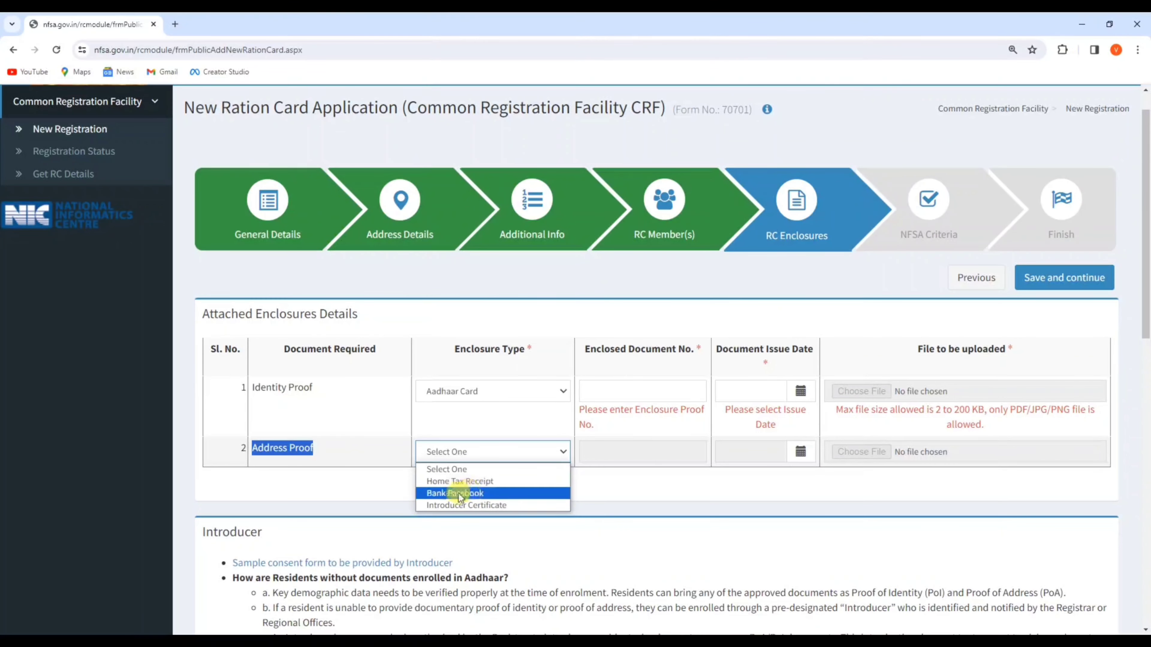
pyautogui.click(484, 495)
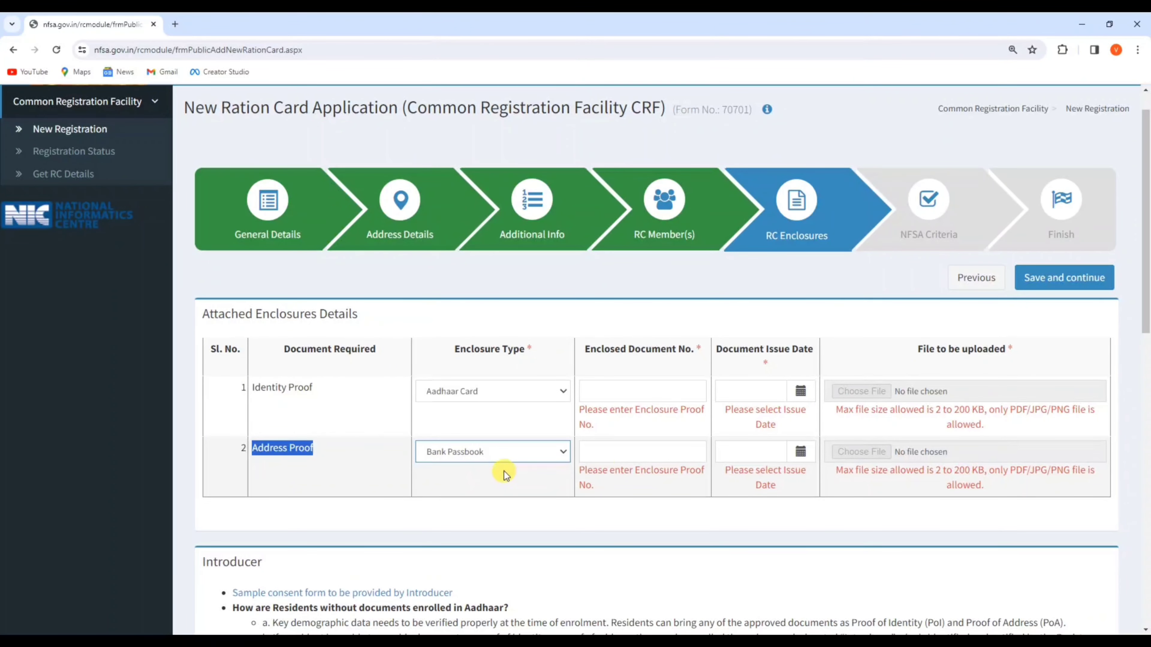
pyautogui.click(603, 447)
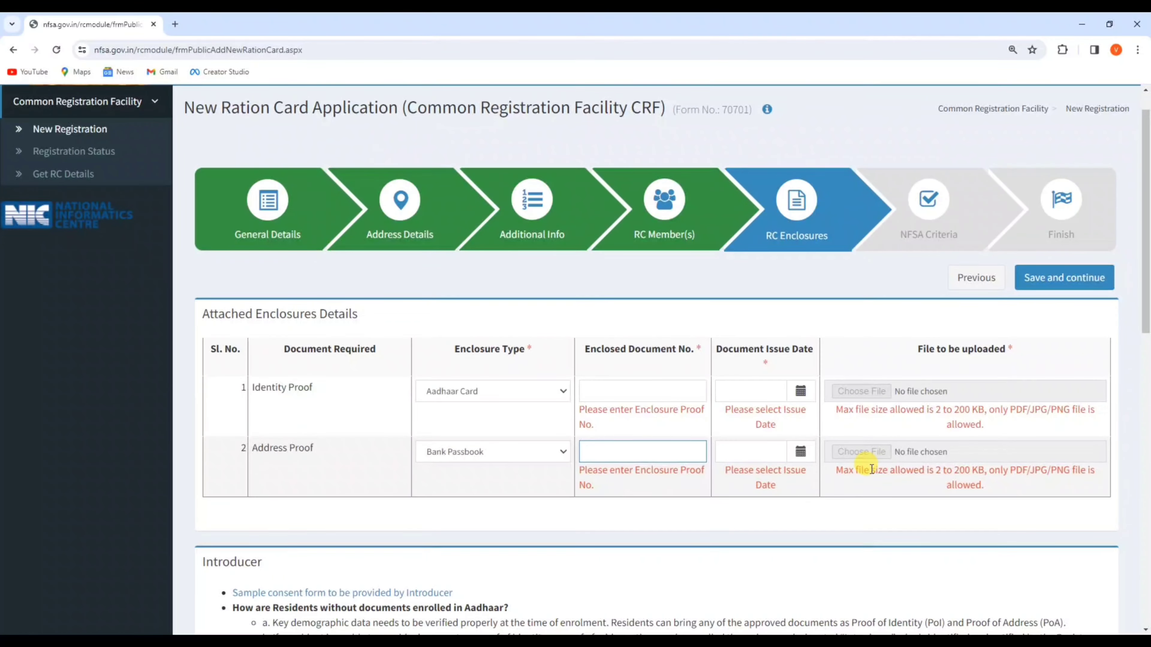
pyautogui.scroll(-15, 872, 470)
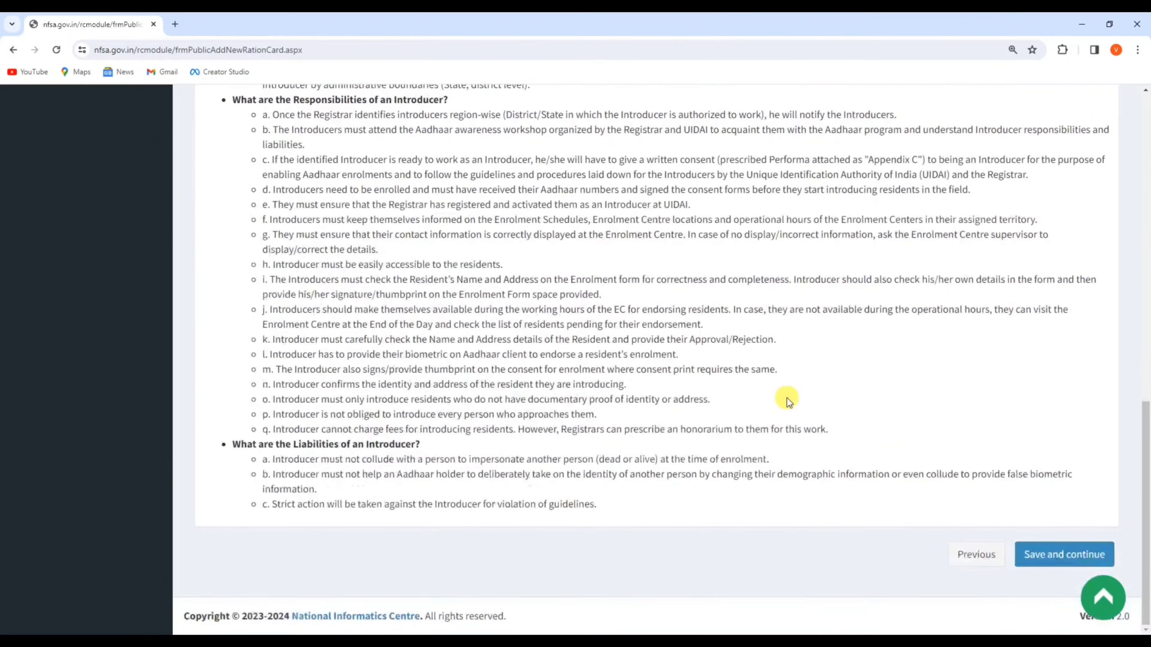
pyautogui.click(1061, 564)
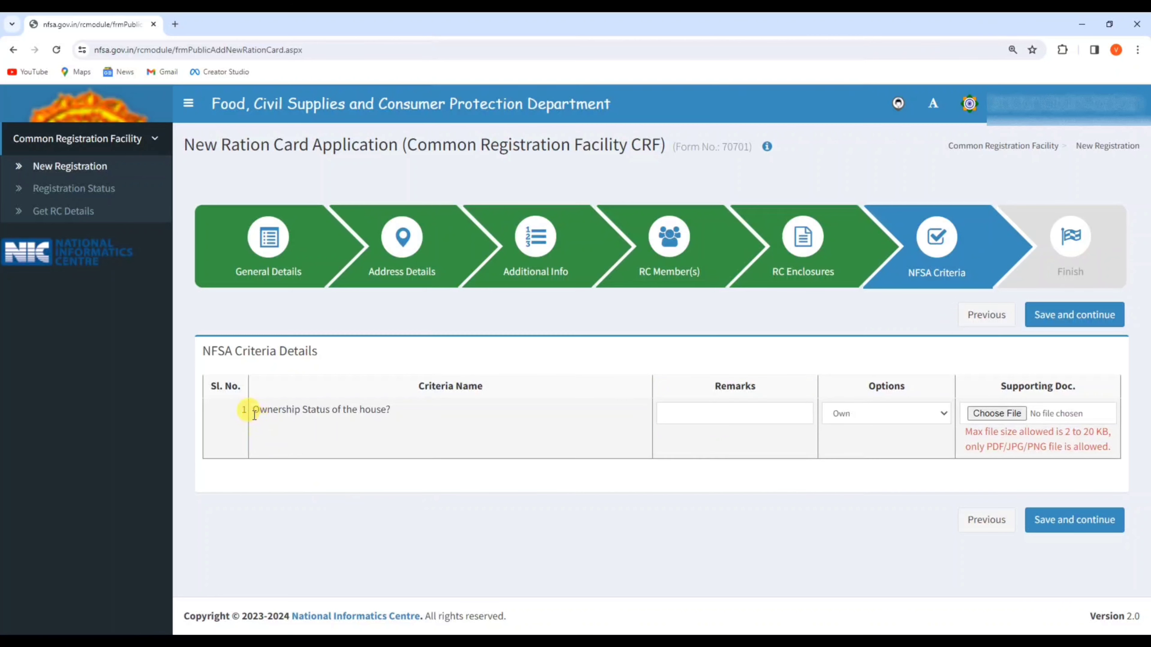
# Step: Review the house ownership status criterion, keep its option as Own, and save the NFSA criteria to continue
pyautogui.moveTo(254, 415); pyautogui.dragTo(384, 420)
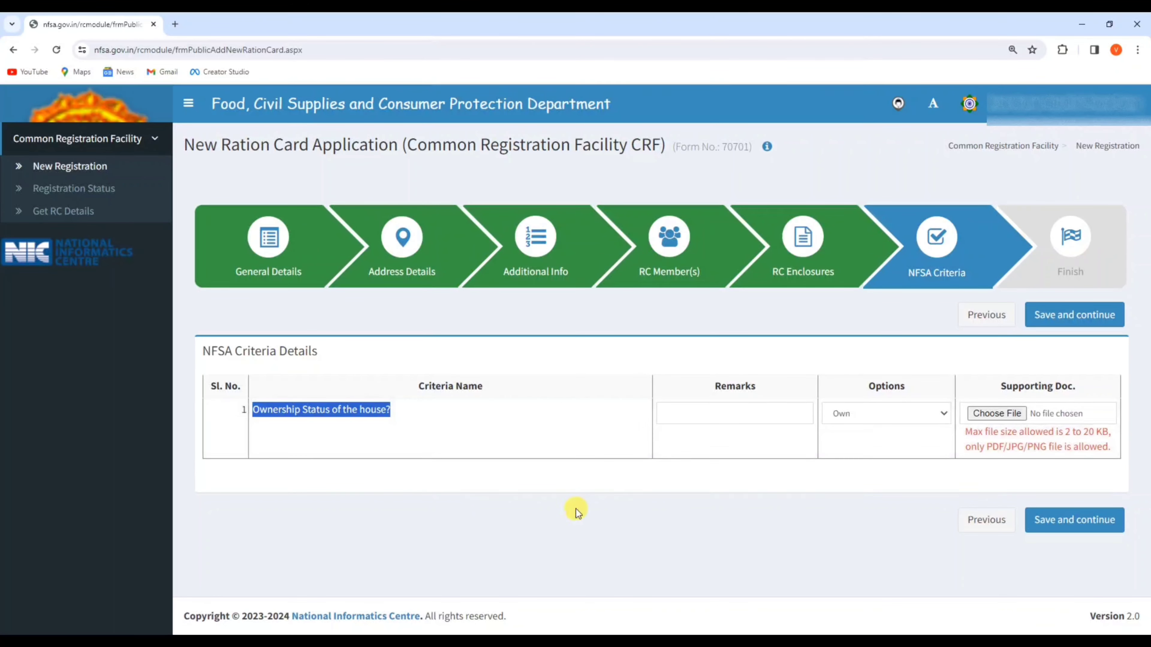
pyautogui.click(662, 482)
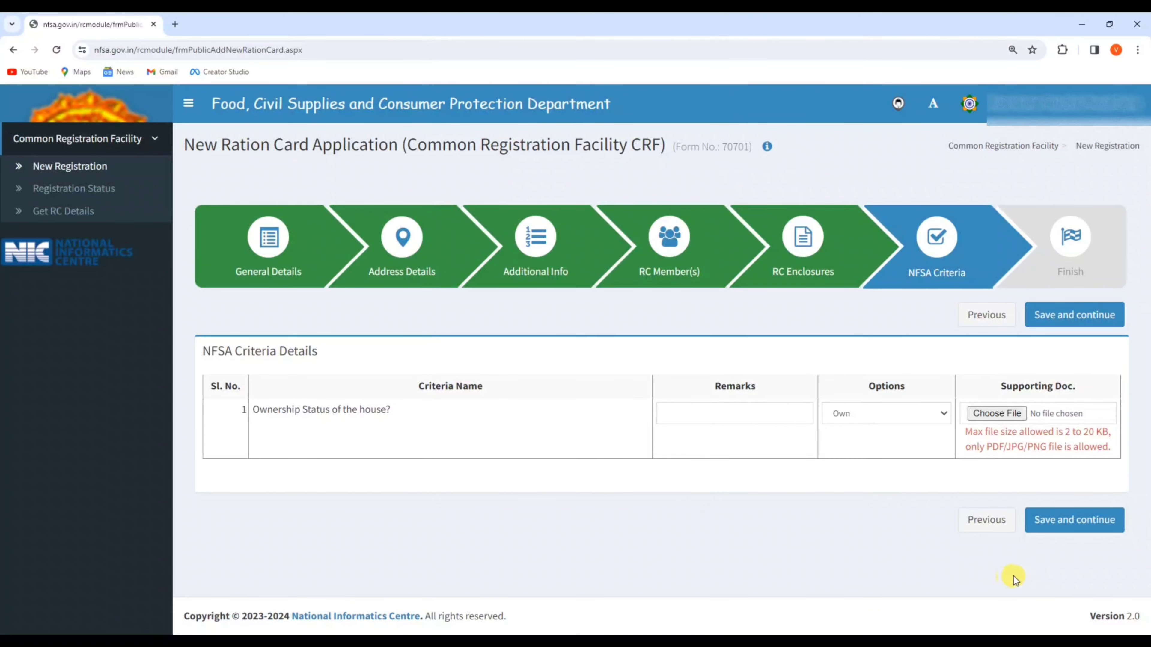
pyautogui.click(1070, 528)
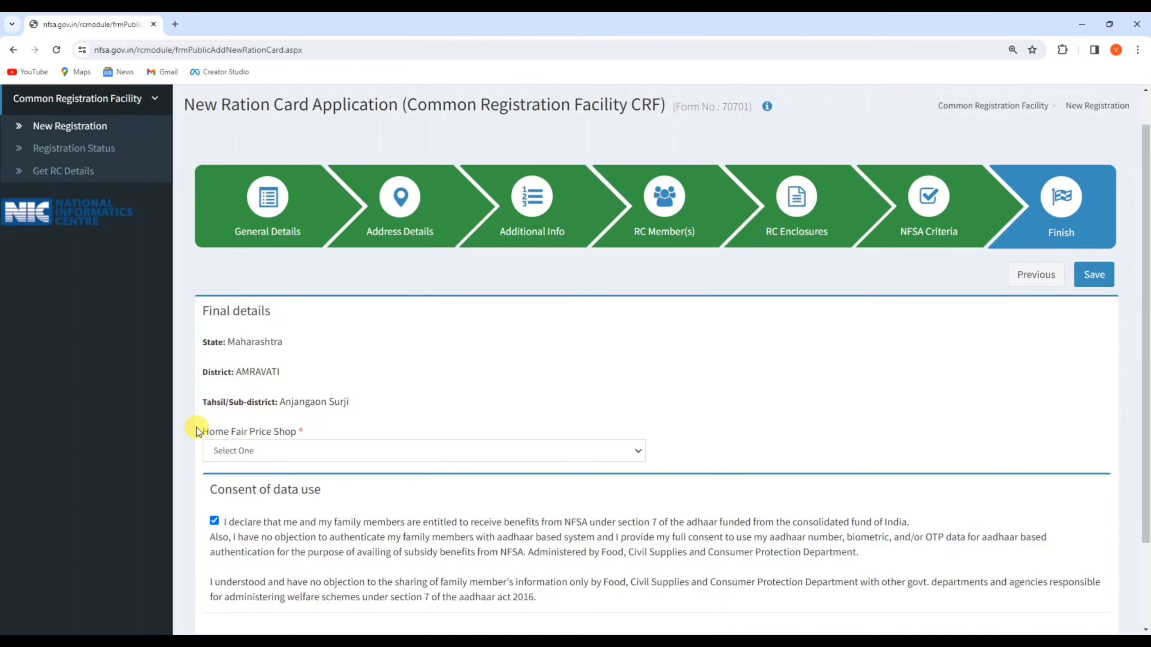
# Step: Select a Home Fair Price Shop in the final details and save the ration card application
pyautogui.scroll(-3, 196, 427)
pyautogui.moveTo(200, 324); pyautogui.dragTo(297, 323)
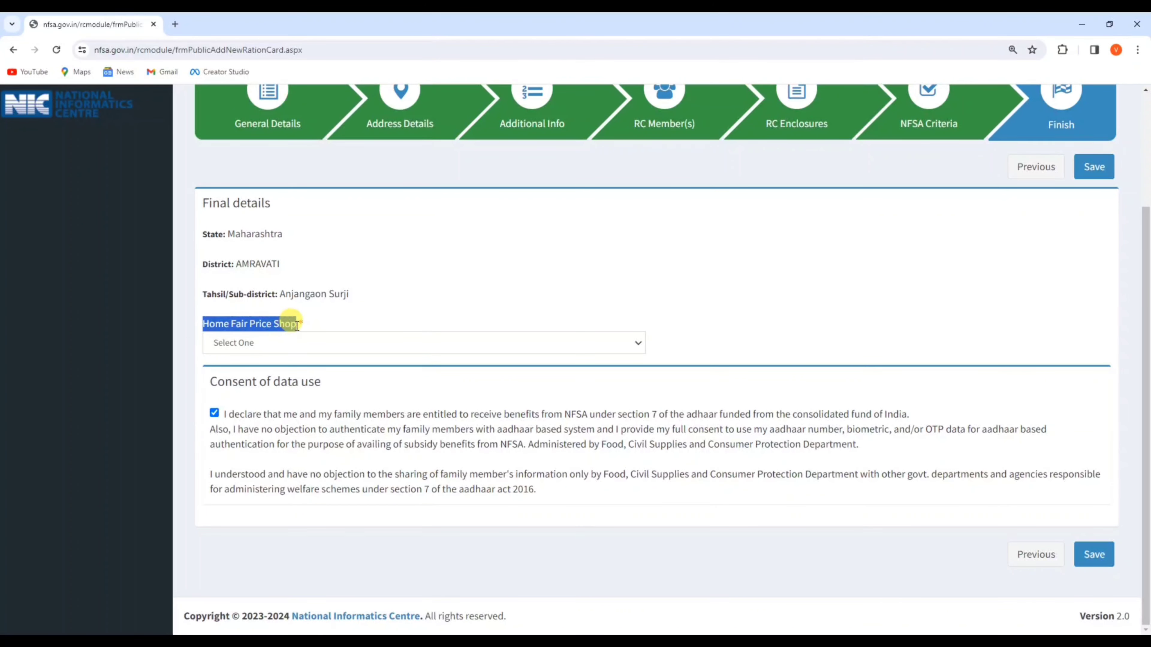
pyautogui.click(267, 362)
pyautogui.click(247, 344)
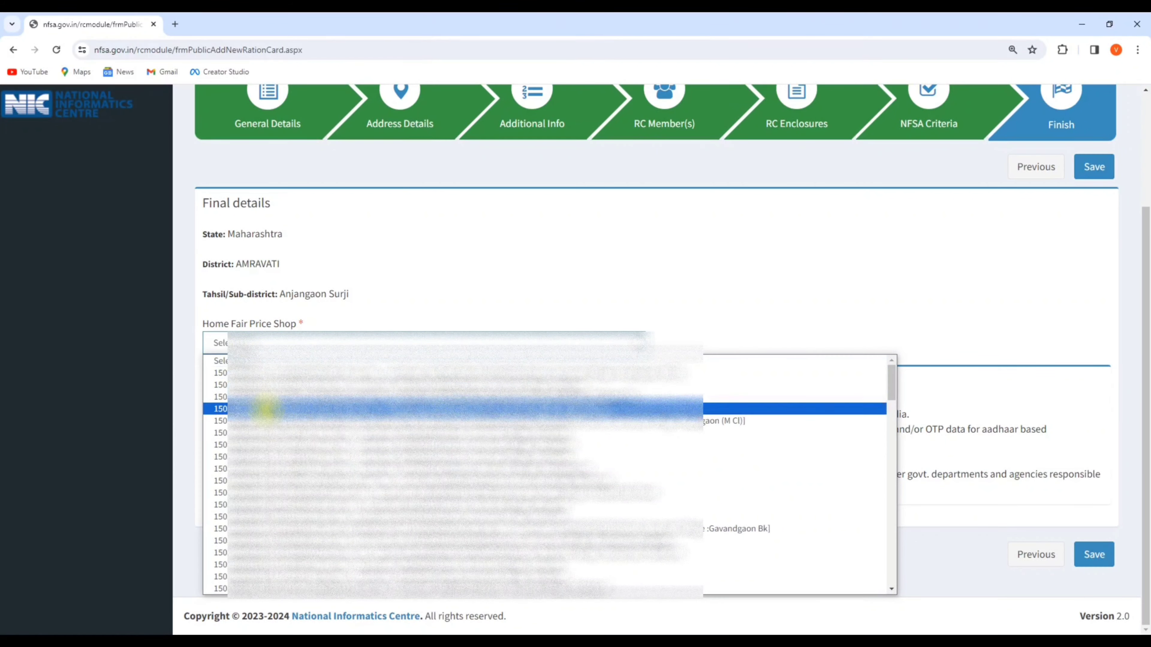
pyautogui.click(262, 387)
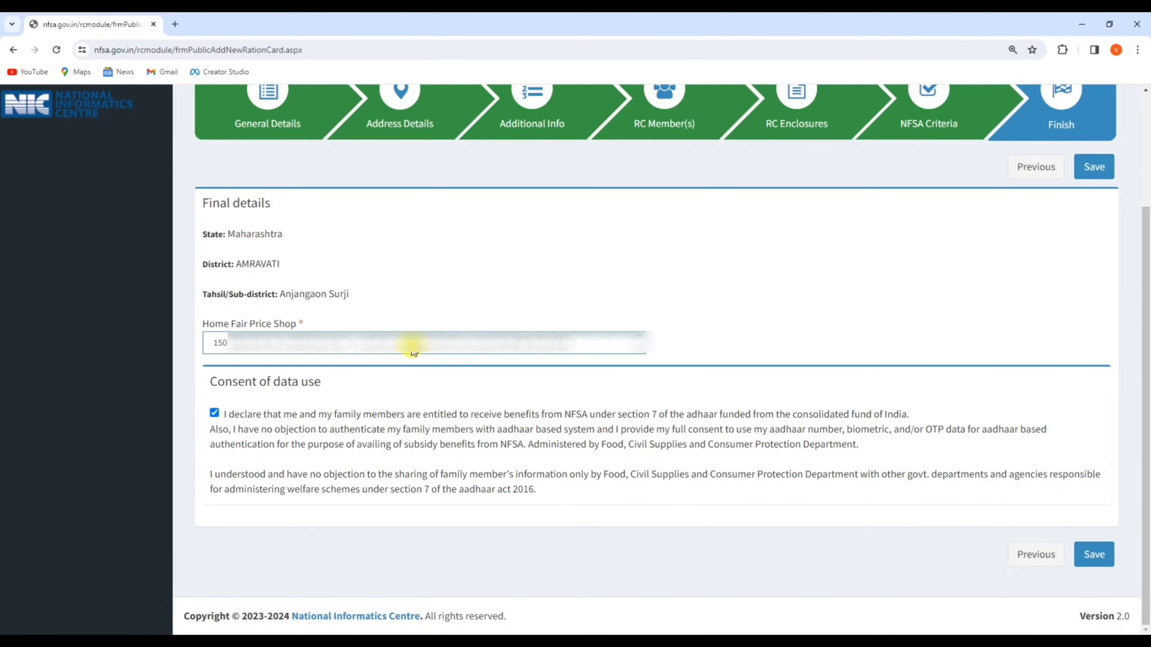
pyautogui.click(1094, 553)
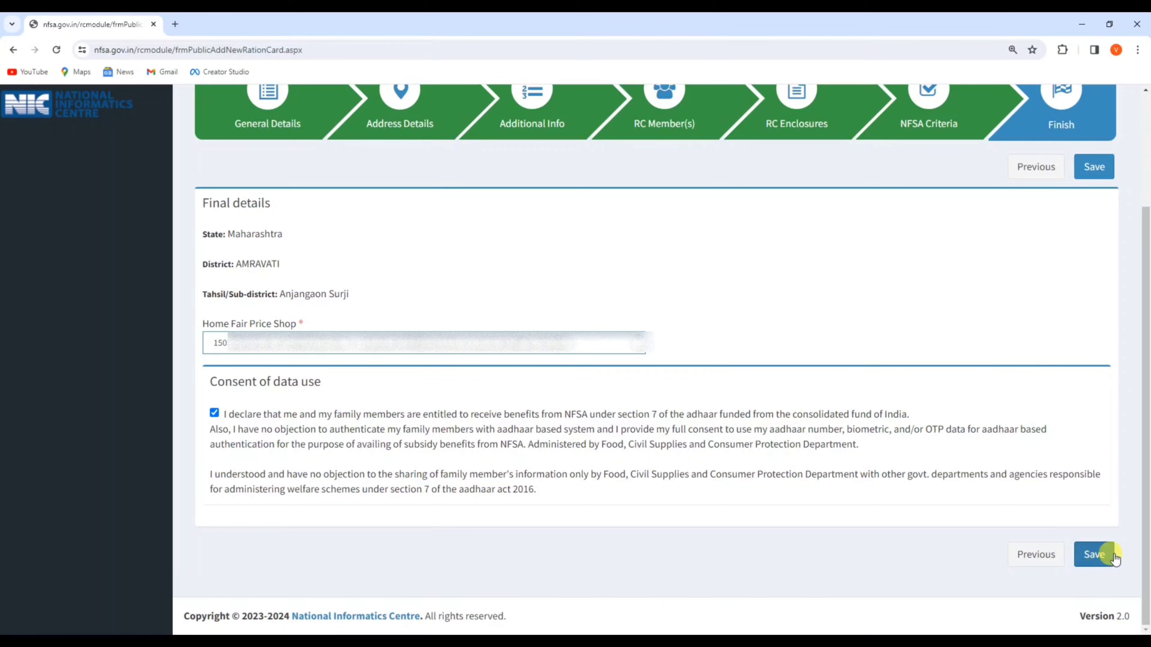